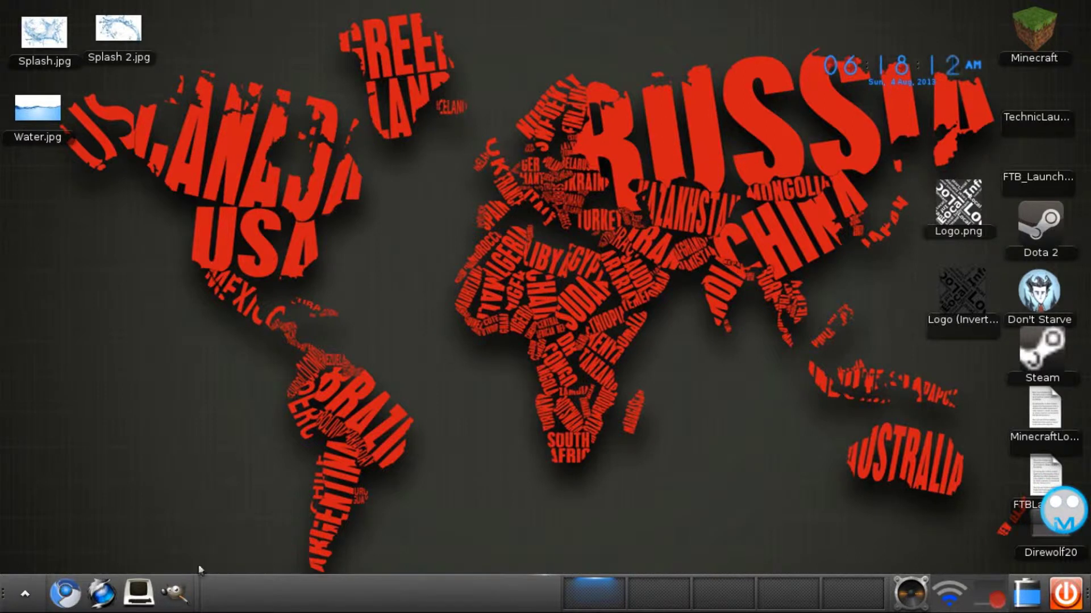
- Launch GIMP from the taskbar and wait for its empty main window
left_click(191, 580)
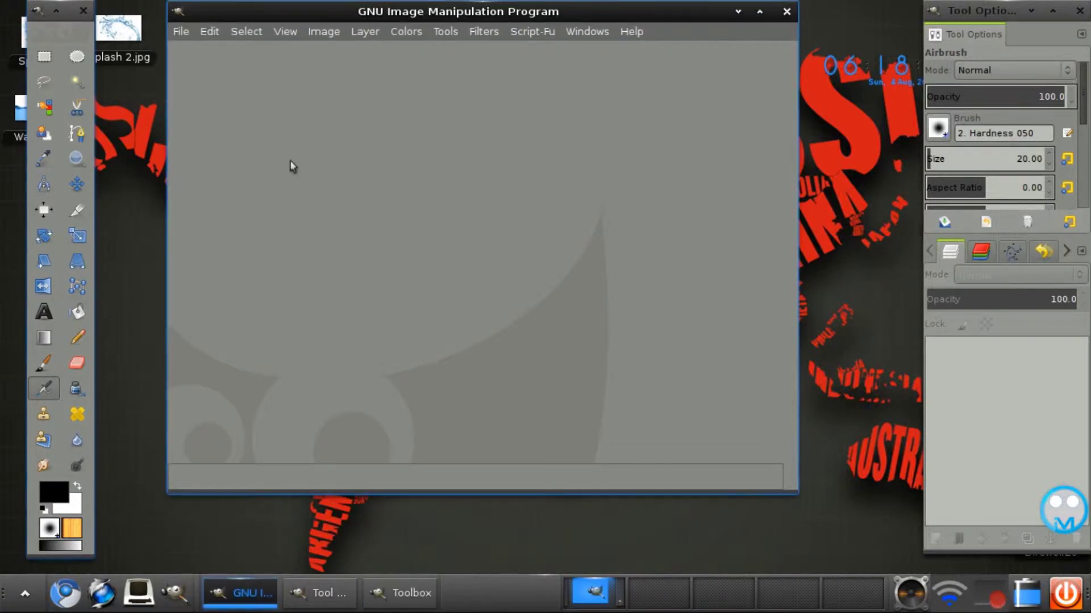
- Create a new 1280x720 image
left_click(183, 33)
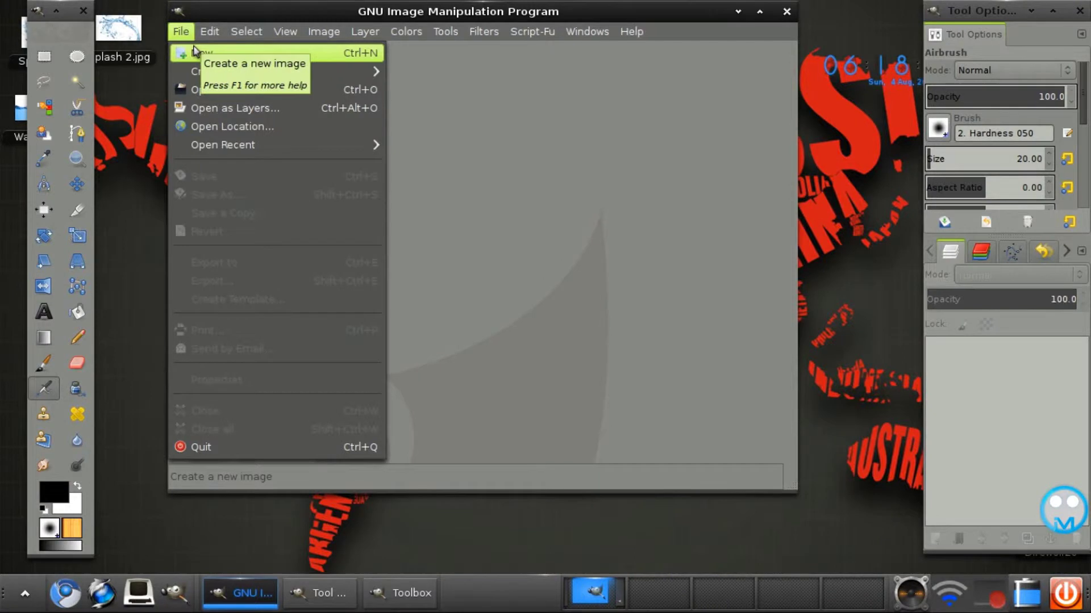
left_click(195, 52)
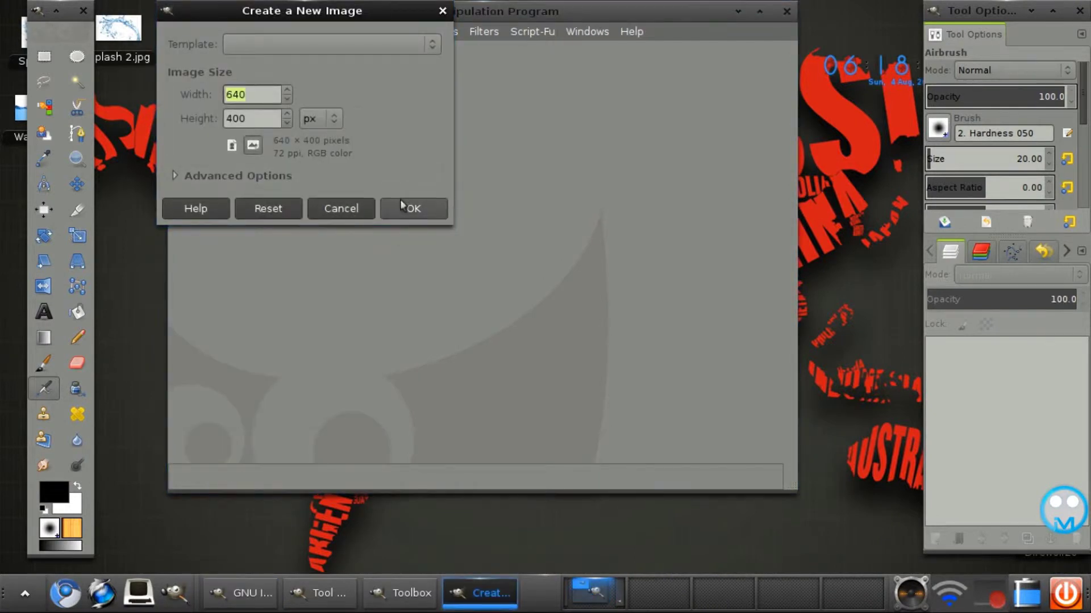
type("1280")
key("Tab")
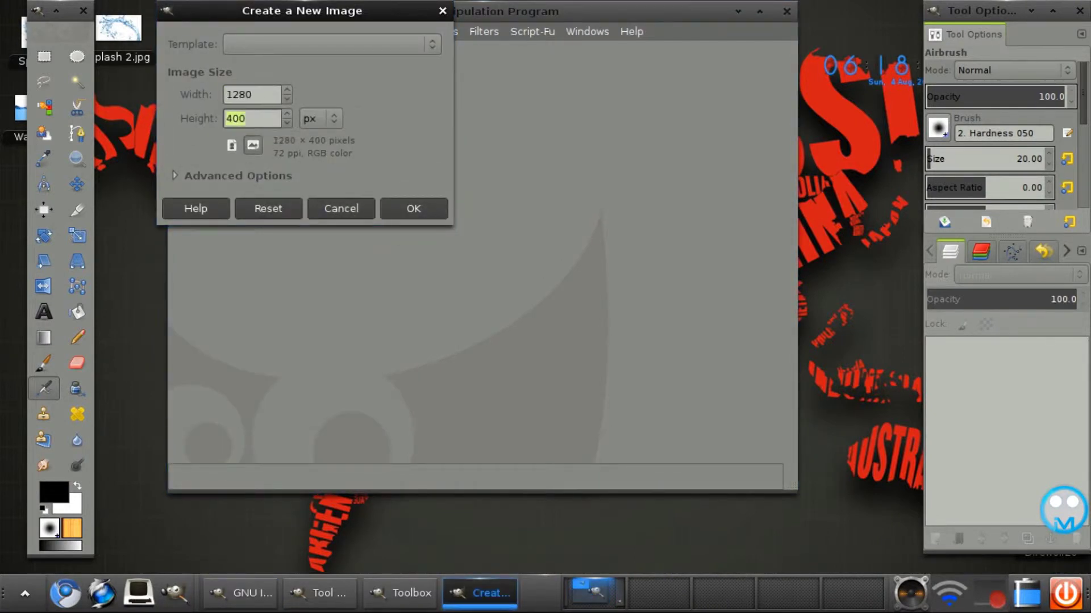
type("720")
key("Return")
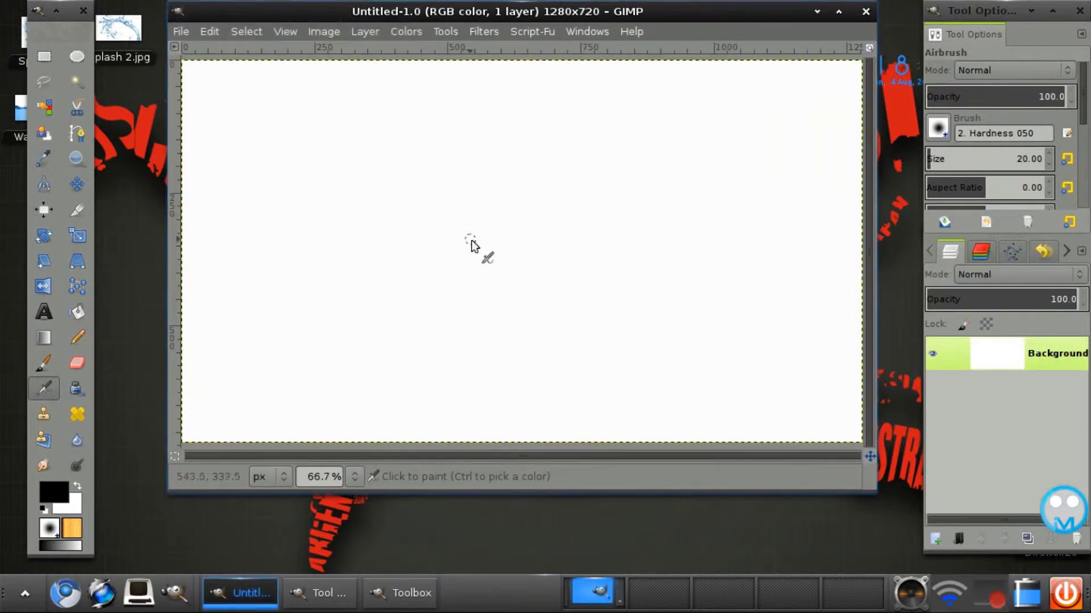
- Open ominous_clouds_by_eanimusic-d484fc7.jpg as a new layer
key("m")
left_click(181, 32)
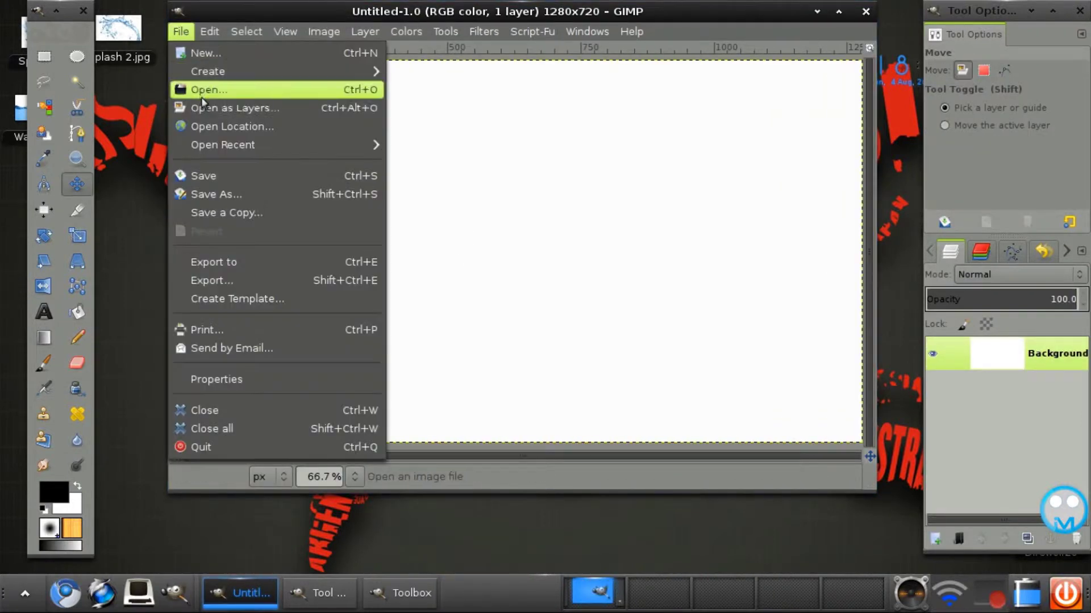
left_click(216, 88)
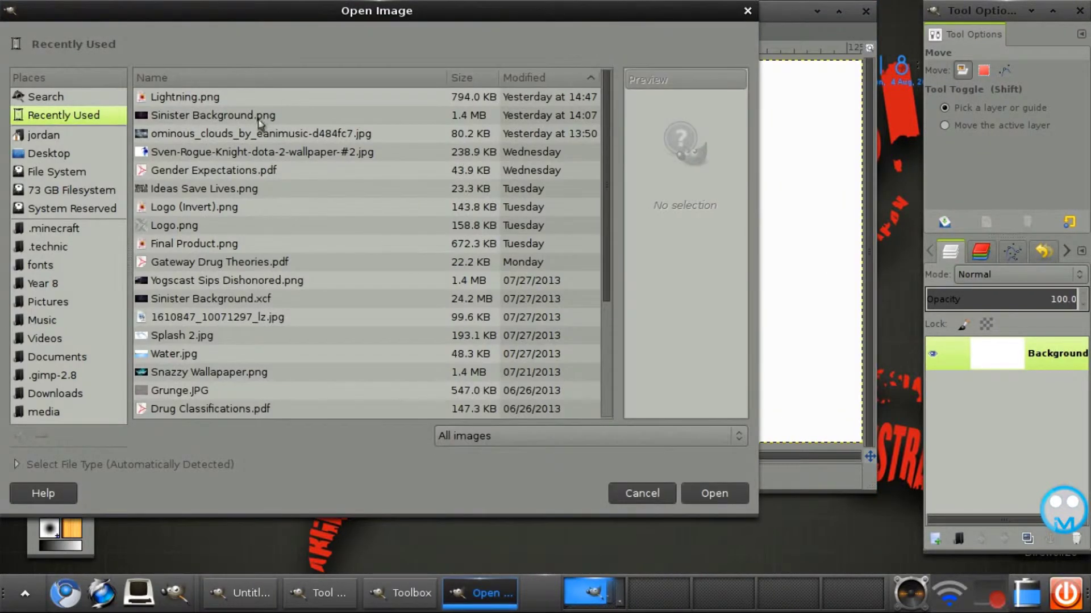
double_click(261, 133)
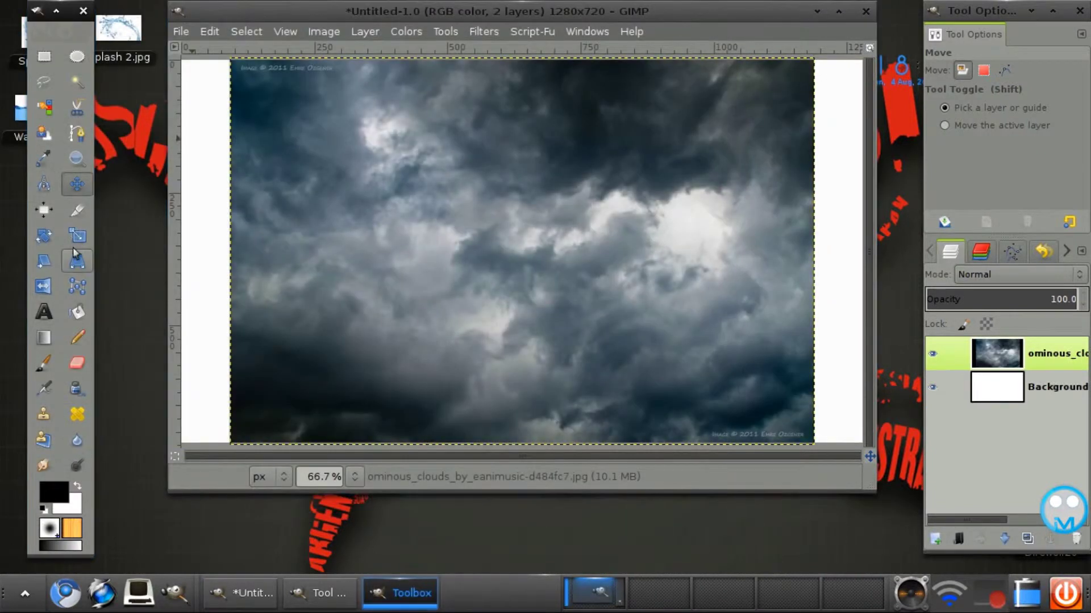
- Scale the clouds layer to 1346×815 so it covers the whole canvas
left_click(77, 235)
left_click(426, 182)
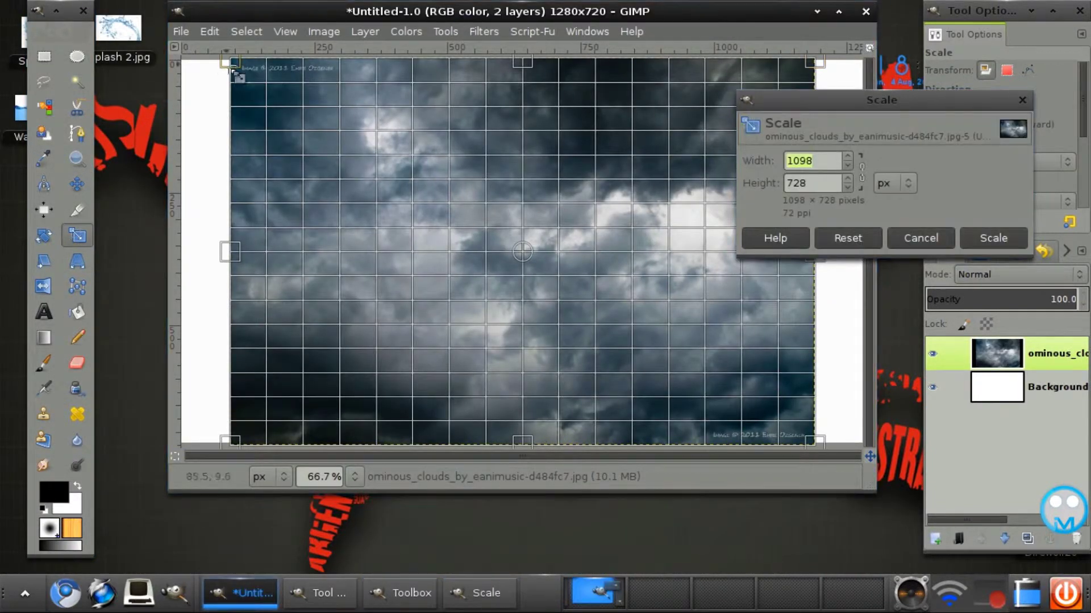
left_click_drag(233, 70, 184, 38)
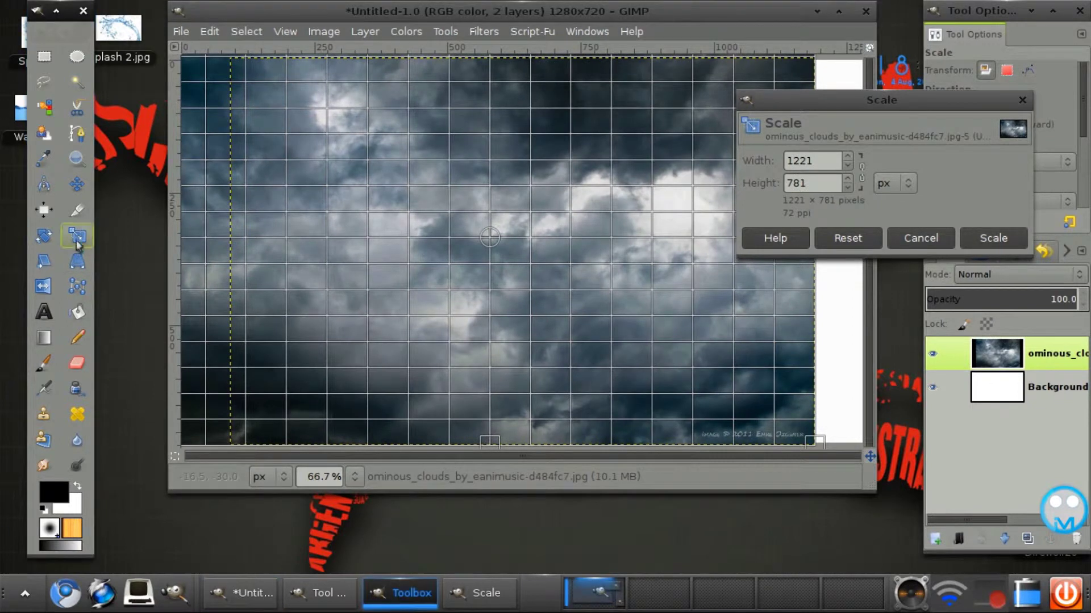
left_click_drag(815, 442, 879, 453)
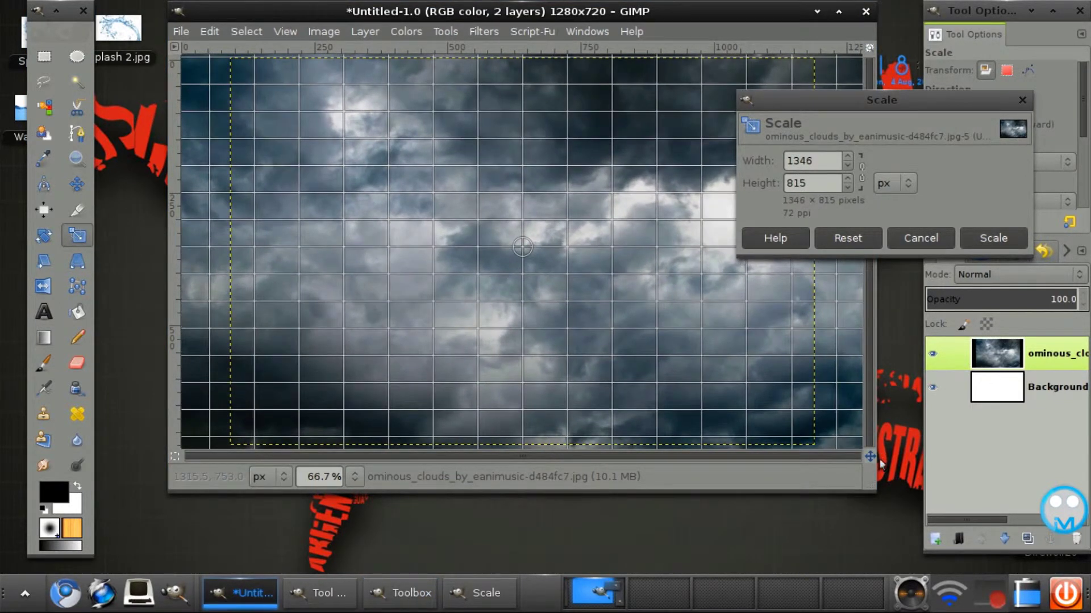
left_click(994, 233)
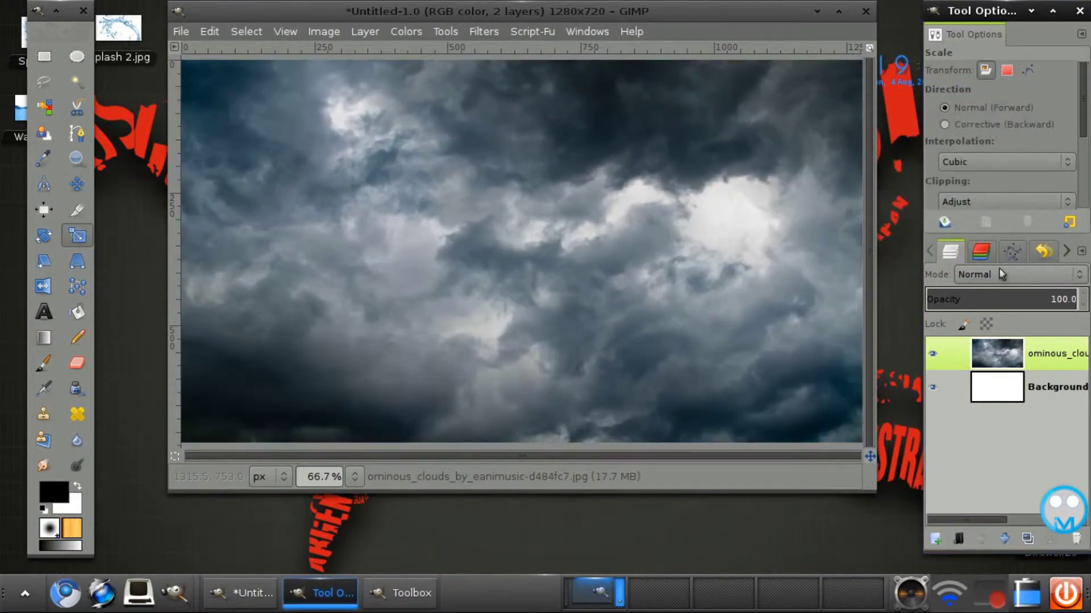
- Add a transparent layer and fill it with a left-to-right black-to-white gradient
left_click(935, 538)
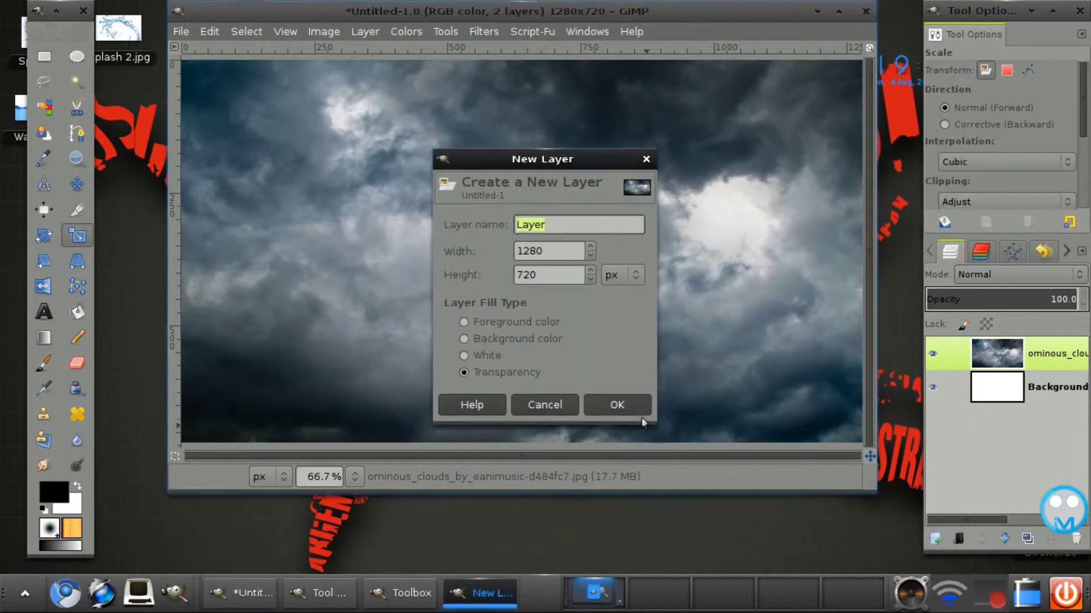
key("Return")
left_click(44, 338)
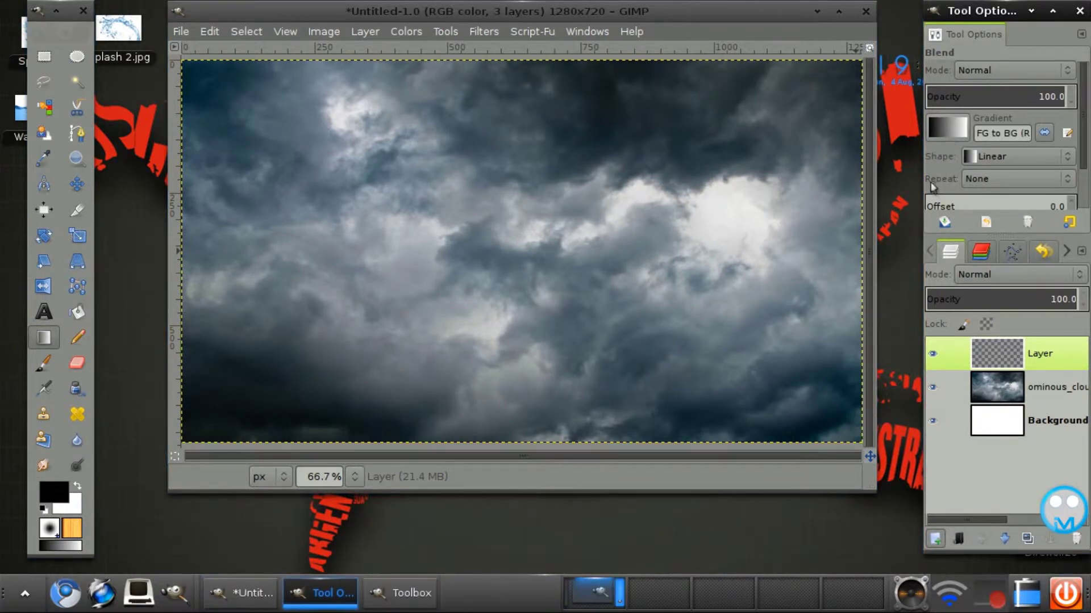
left_click(526, 267)
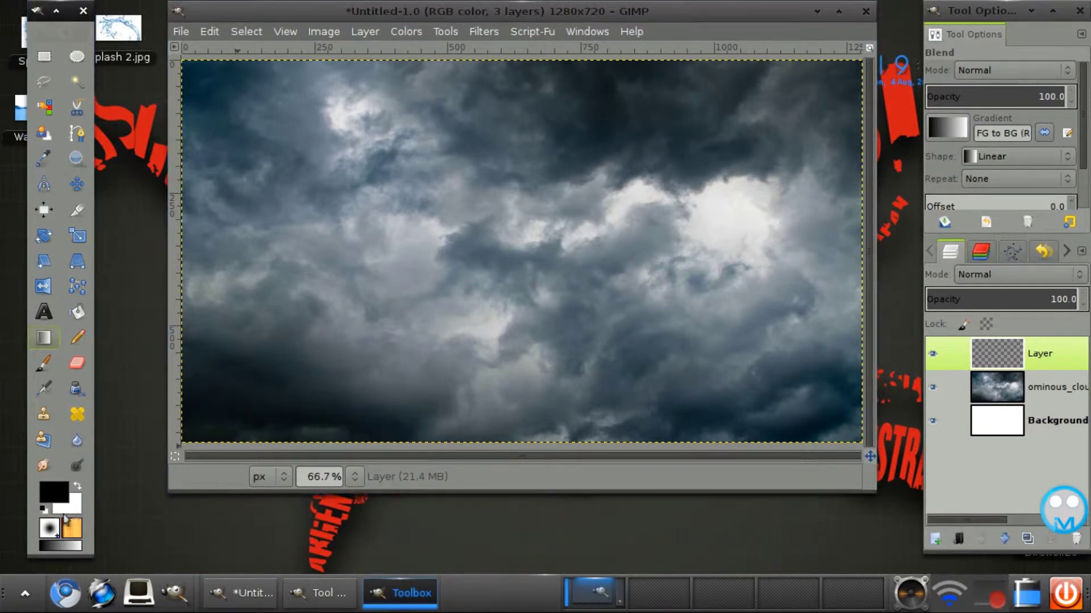
left_click(43, 512)
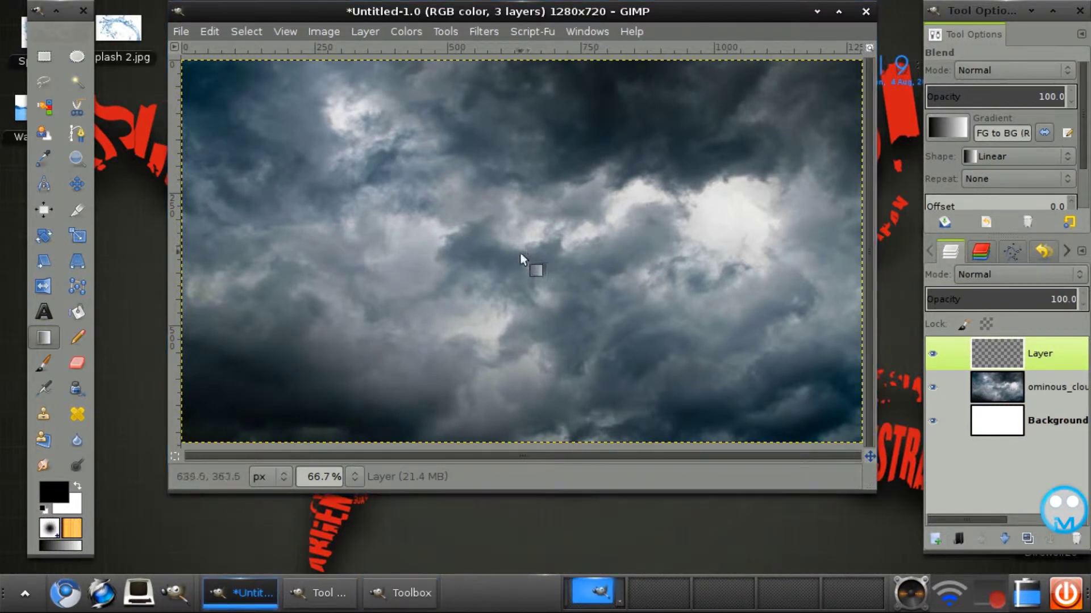
left_click_drag(521, 253, 646, 264)
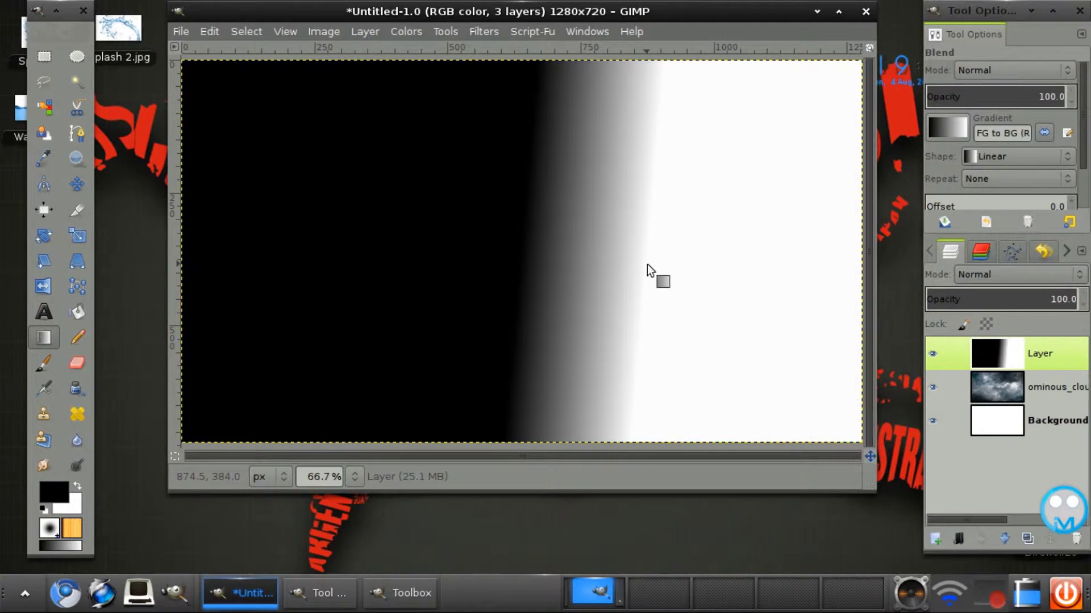
left_click(935, 538)
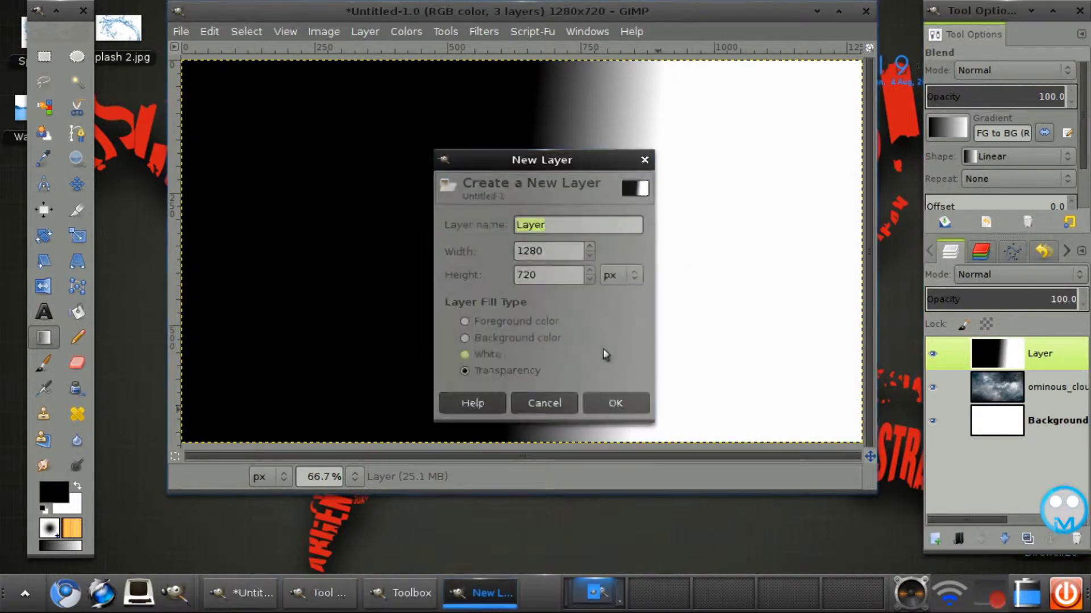
- Render a randomized Plasma at turbulence 1.2 on the new transparent Layer #1
left_click(614, 402)
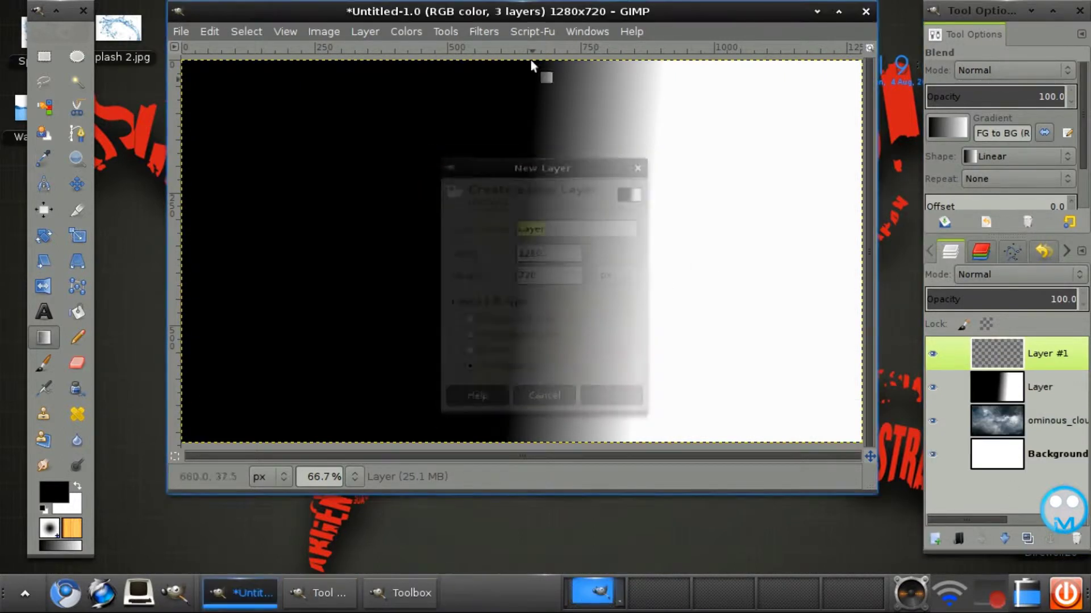
left_click(477, 33)
mouse_move(536, 319)
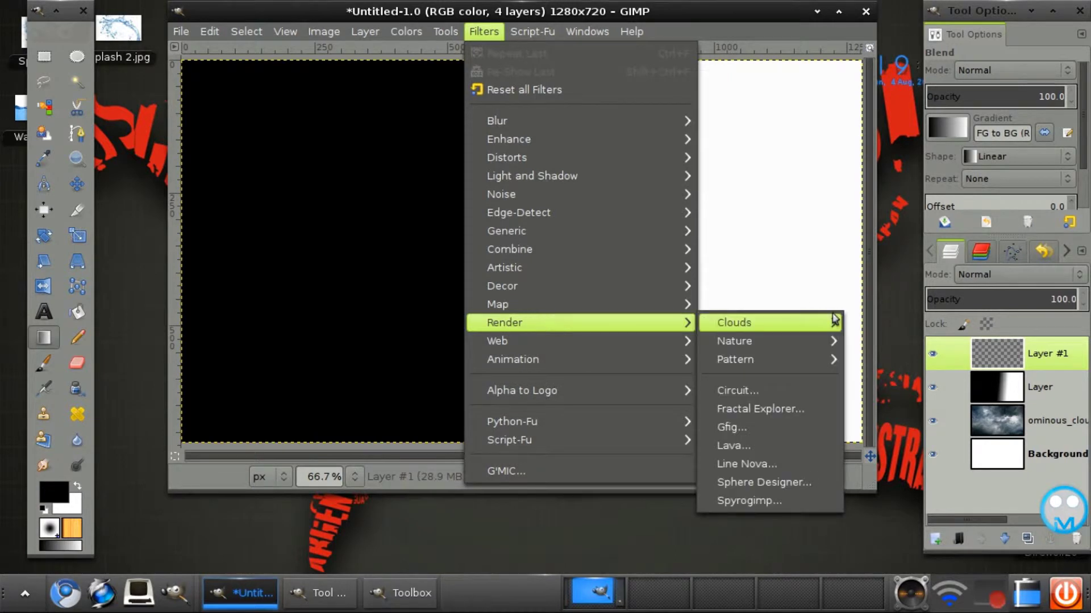
mouse_move(834, 320)
left_click(886, 357)
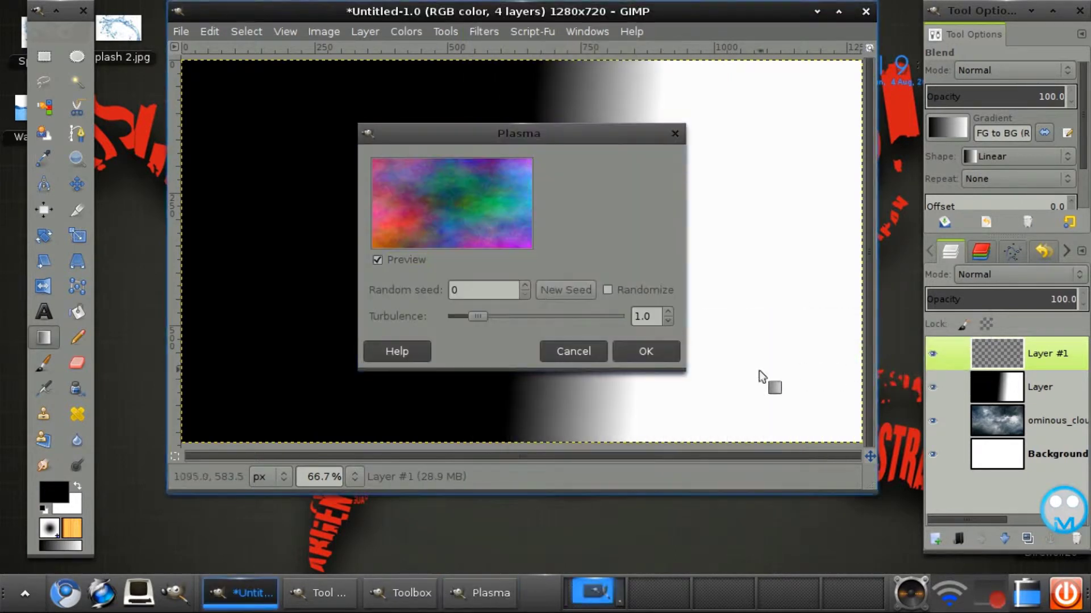
left_click(654, 315)
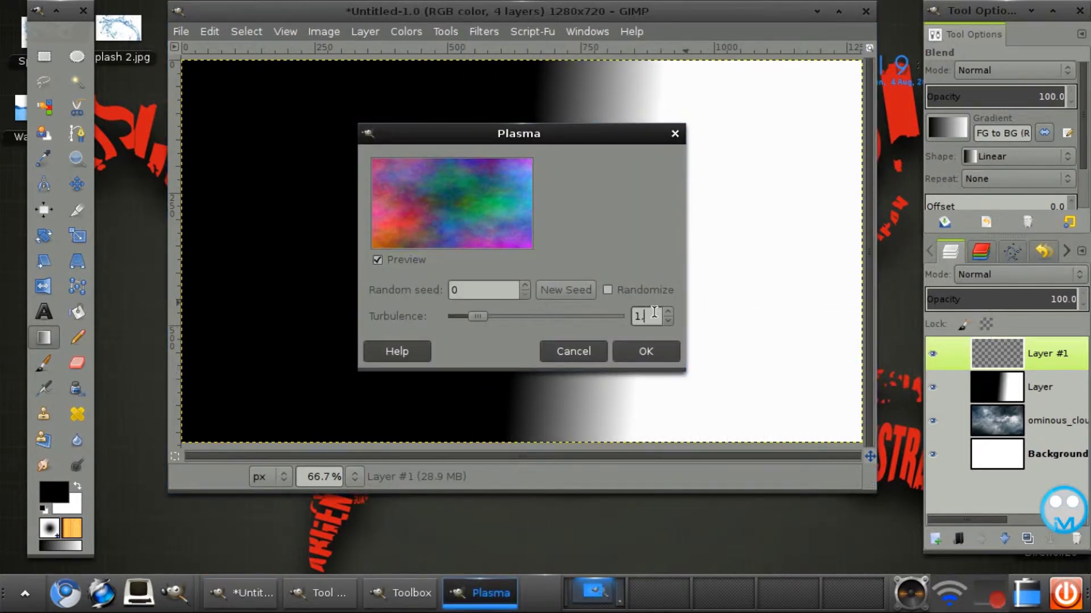
left_click(626, 292)
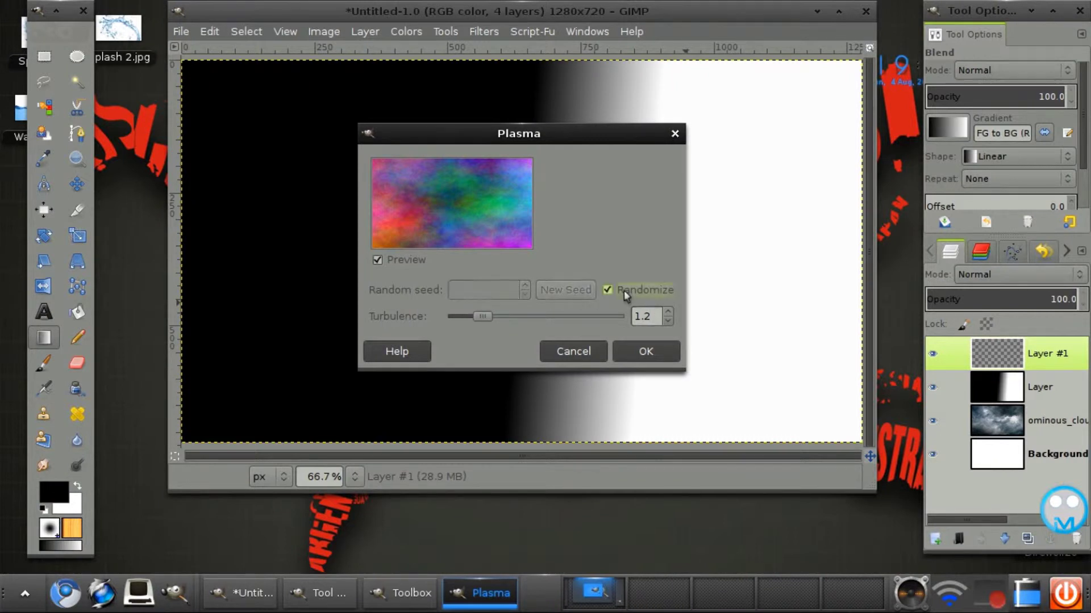
left_click(646, 352)
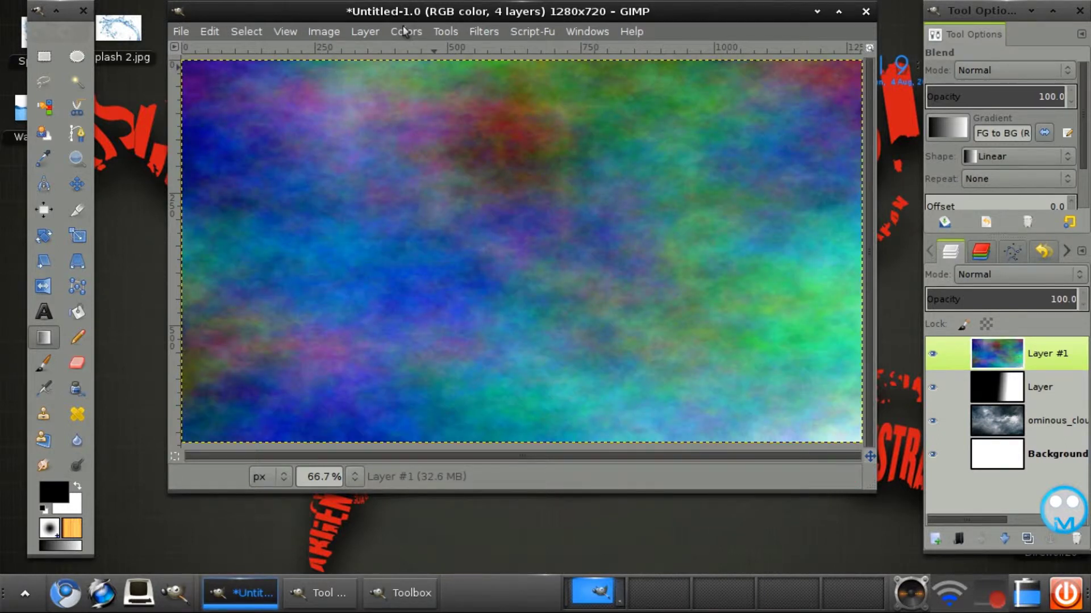
- Desaturate the plasma layer and set its blend mode to Difference
left_click(405, 31)
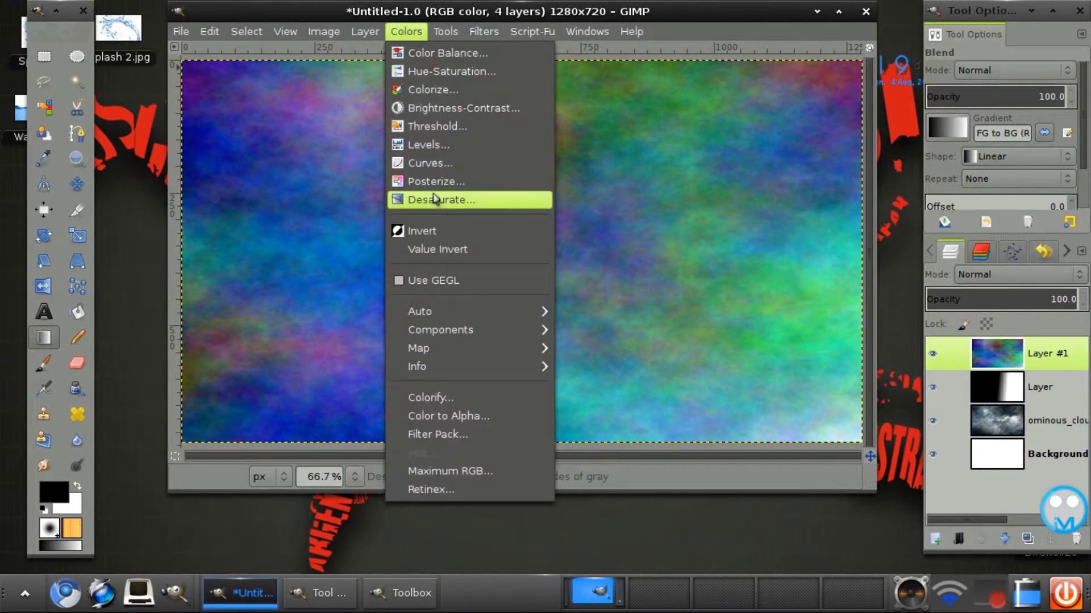
left_click(435, 199)
left_click(565, 279)
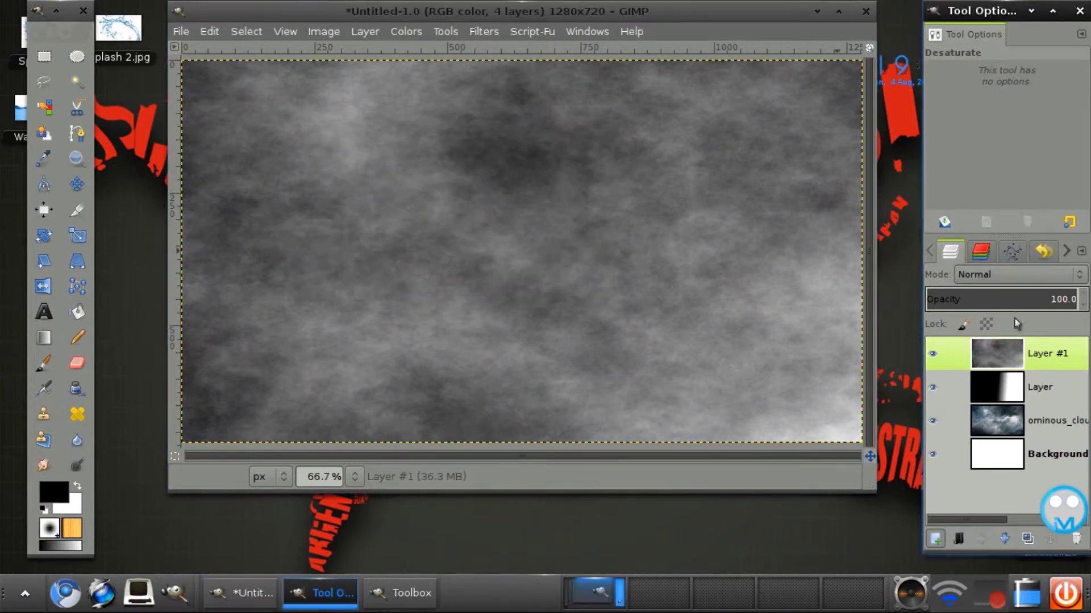
left_click(992, 275)
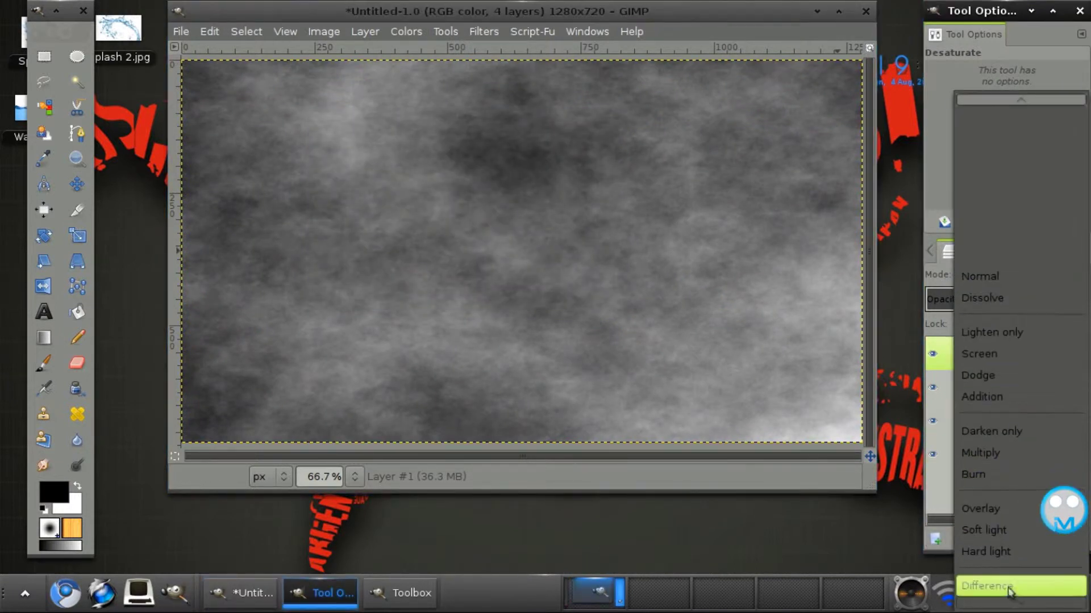
left_click(984, 417)
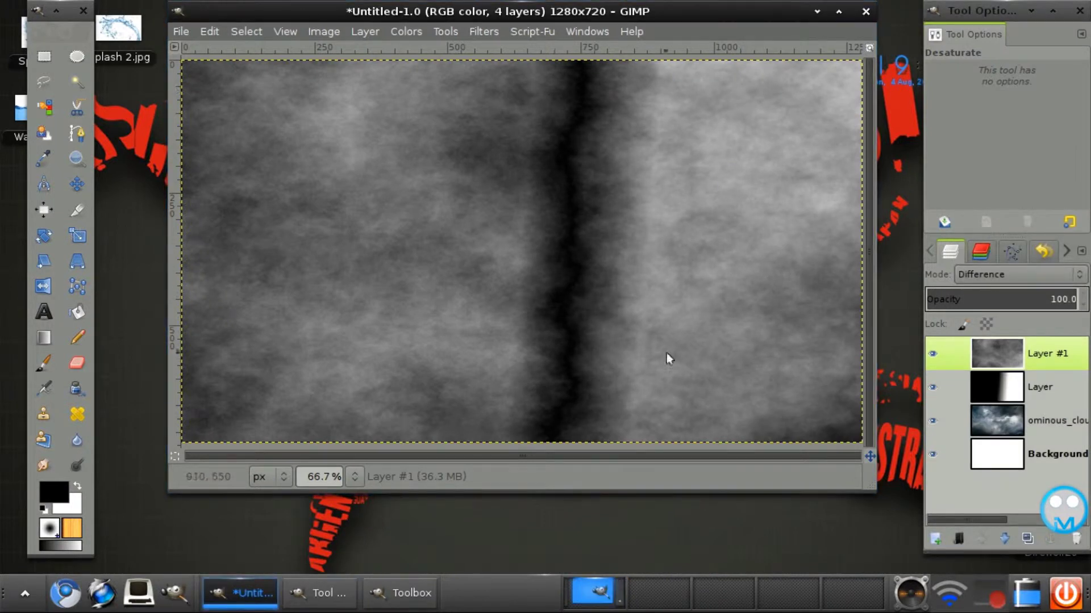
- Apply a Curves adjustment that darkens the shadows and brightens the highlights
left_click(405, 33)
left_click(443, 157)
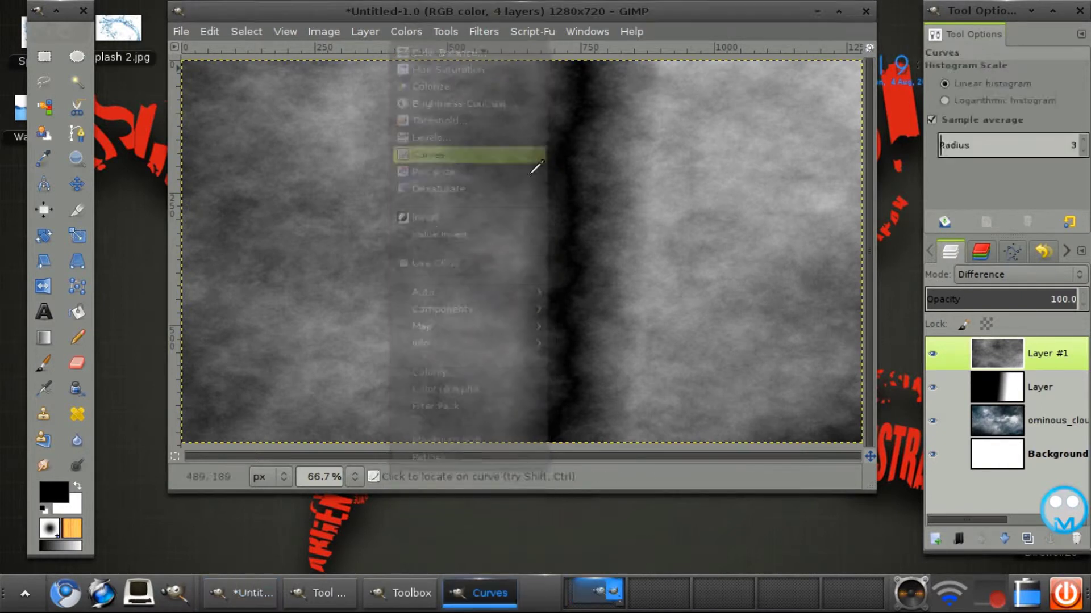
left_click_drag(864, 287, 876, 301)
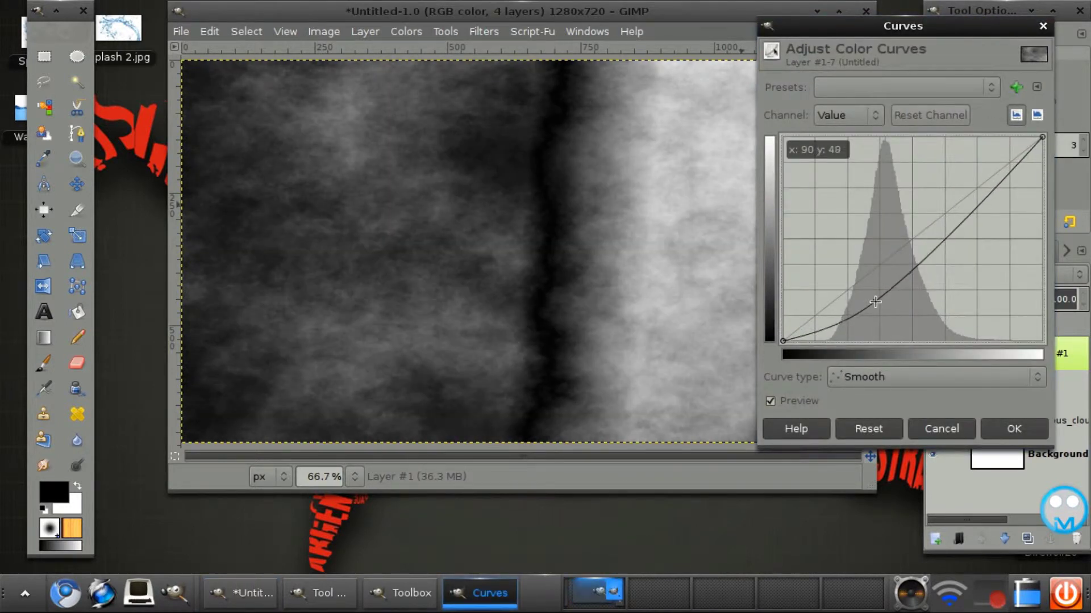
mouse_move(917, 250)
left_mouse_down()
mouse_move(921, 241)
mouse_move(927, 266)
left_mouse_up()
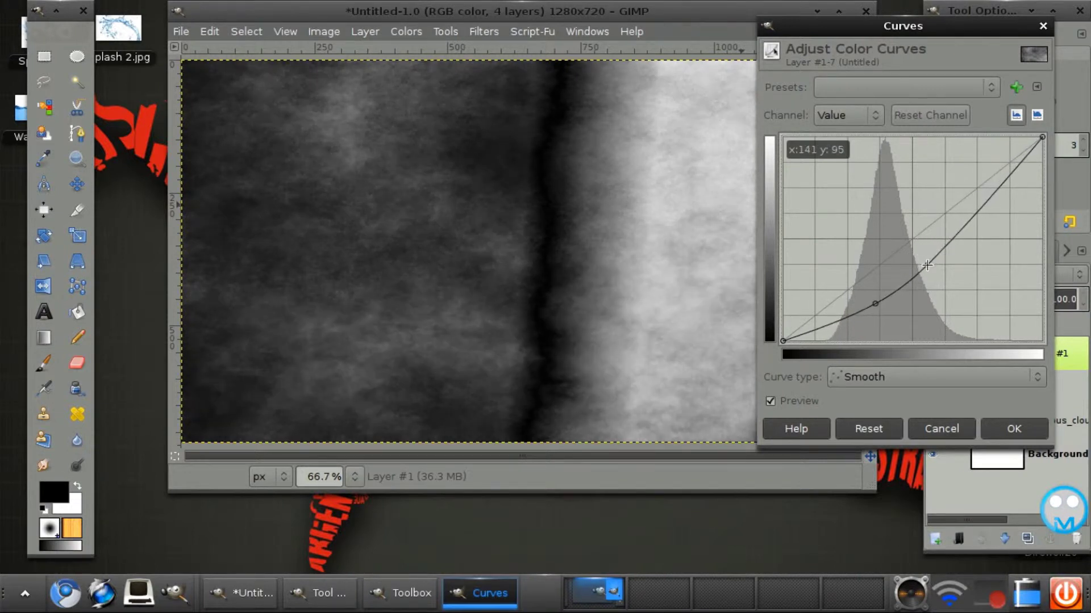
left_click(1000, 430)
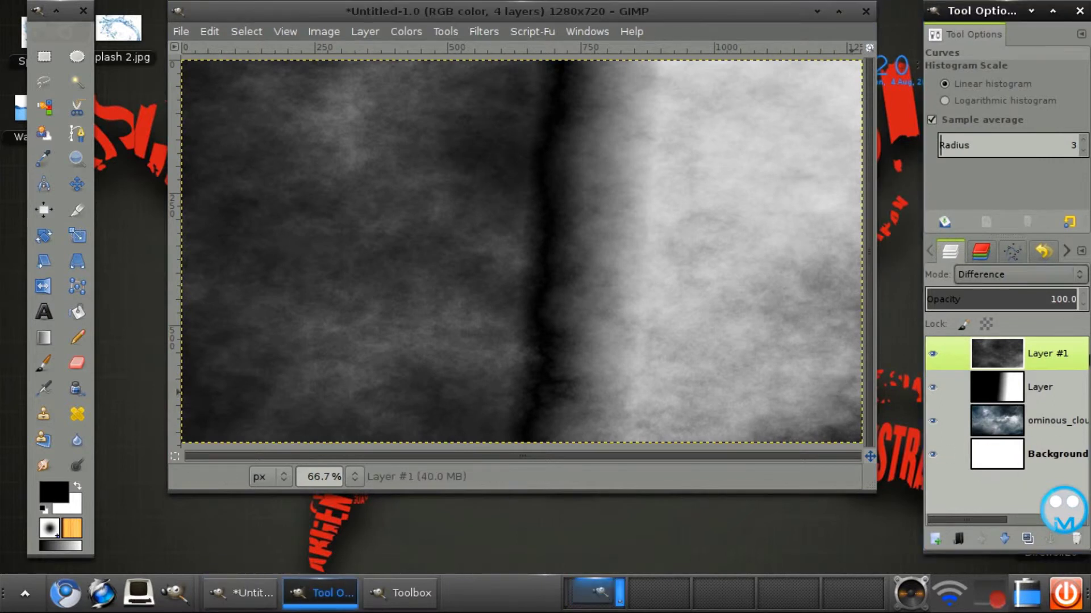
- Merge Layer #1 down and value-invert it so the streak turns white
right_click(1046, 354)
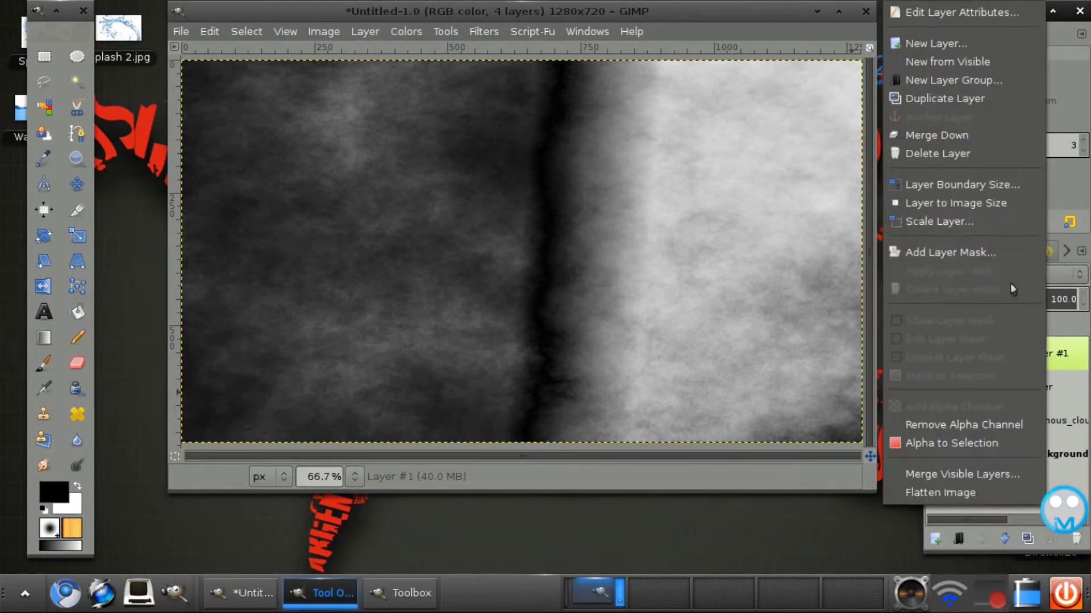
left_click(983, 142)
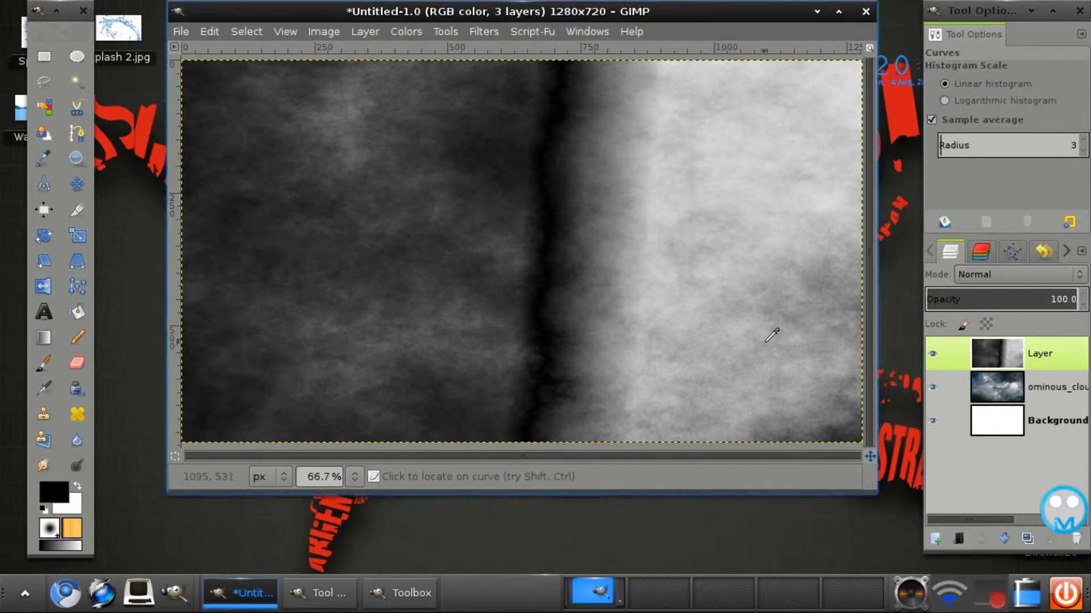
left_click(406, 29)
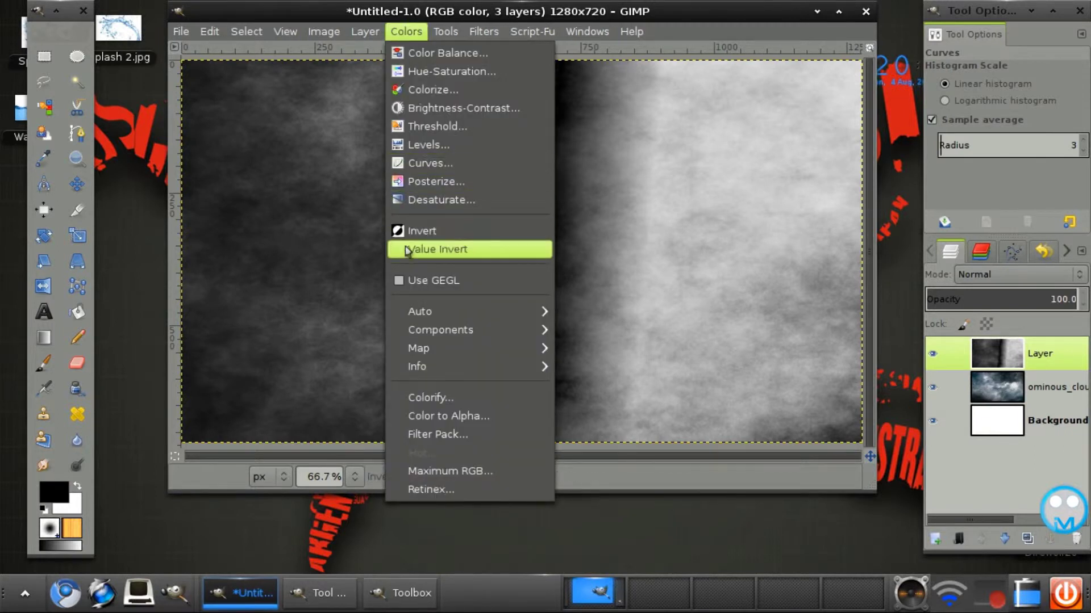
left_click(412, 230)
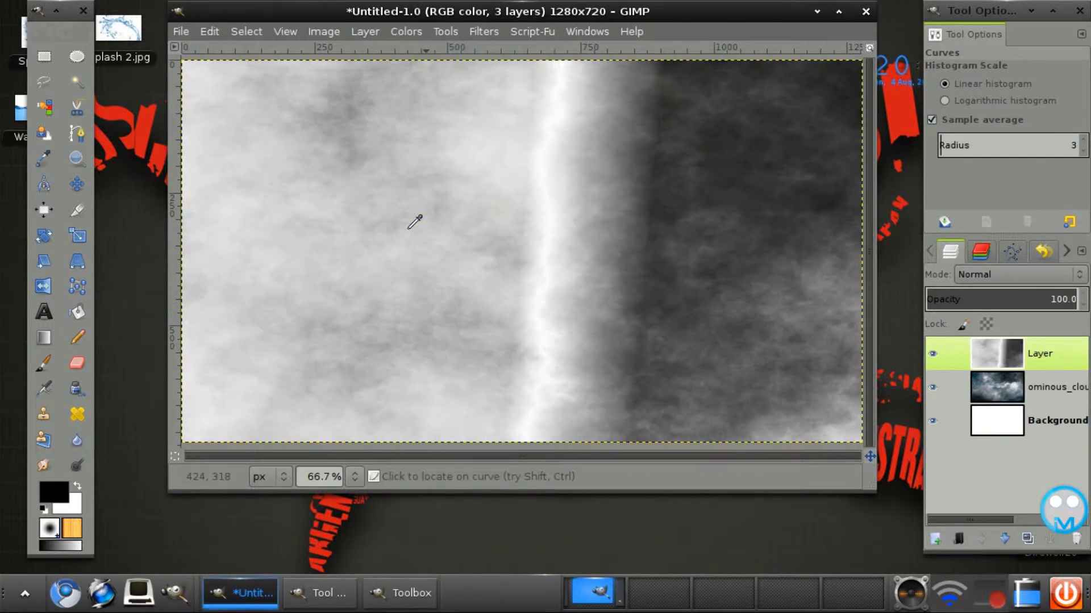
- Crush the clouds to black with a steep two-point Curves adjustment
left_click(406, 31)
left_click(426, 153)
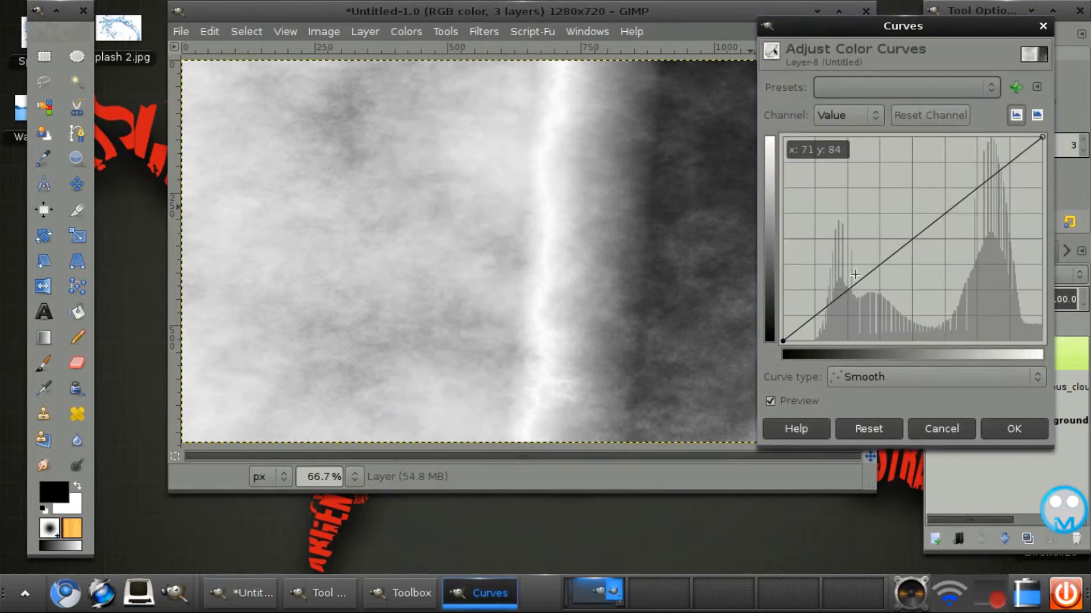
left_click_drag(855, 275, 869, 340)
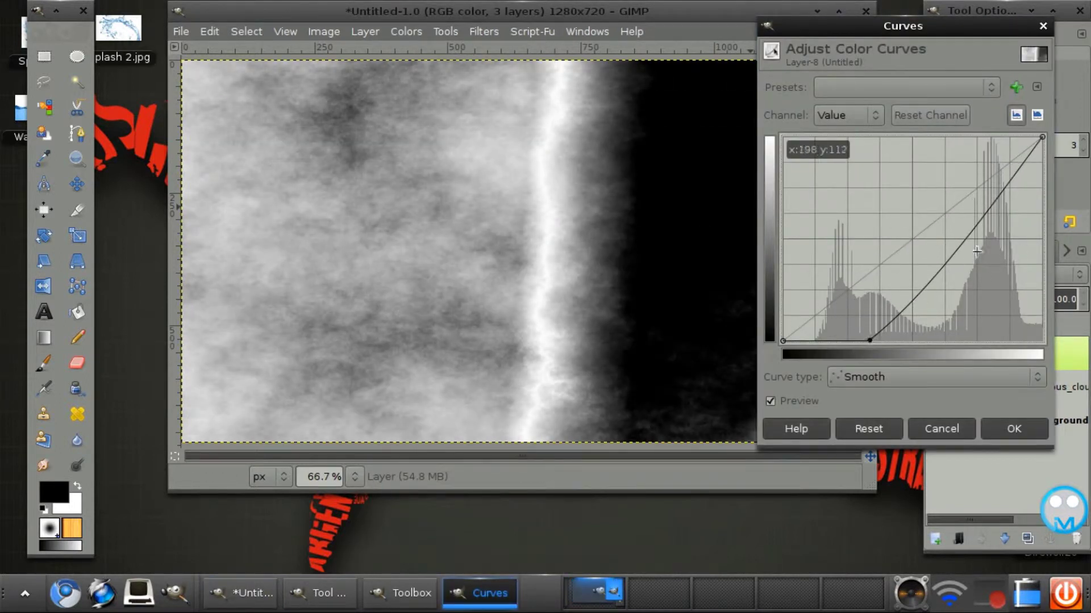
left_click(960, 259)
left_click_drag(961, 263, 1004, 344)
left_click(1014, 428)
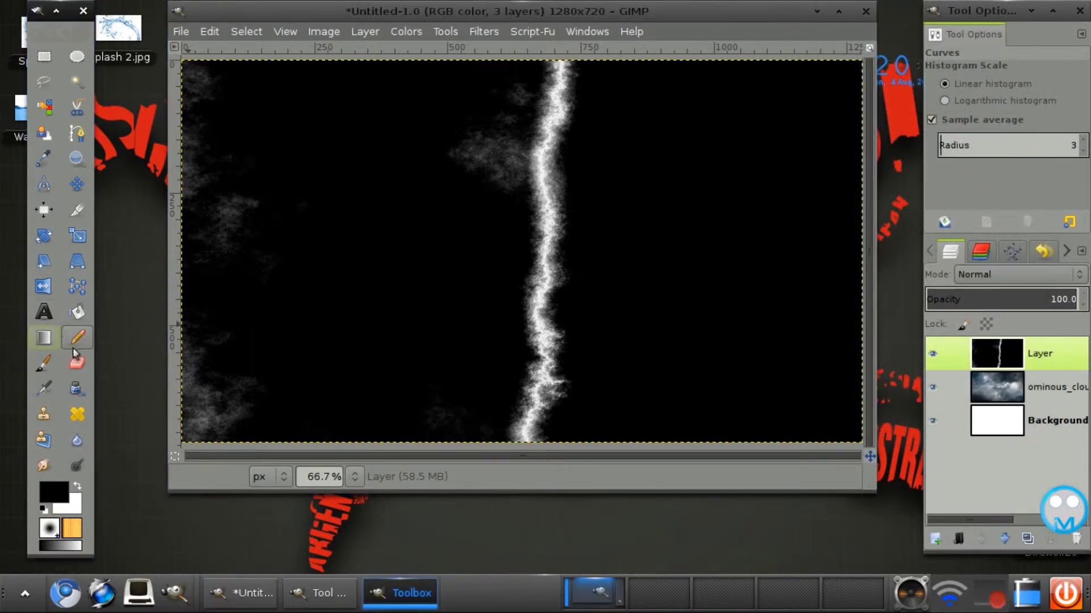
- Erase the black left of the bolt with a ~115 px Eraser to reveal the clouds
left_click(78, 362)
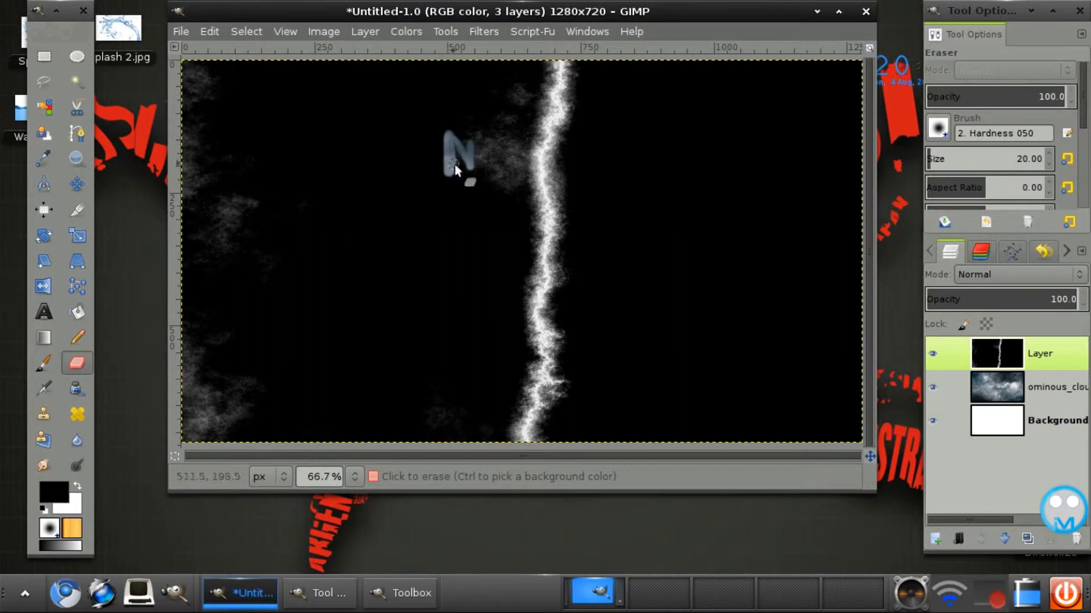
left_click_drag(474, 95, 478, 181)
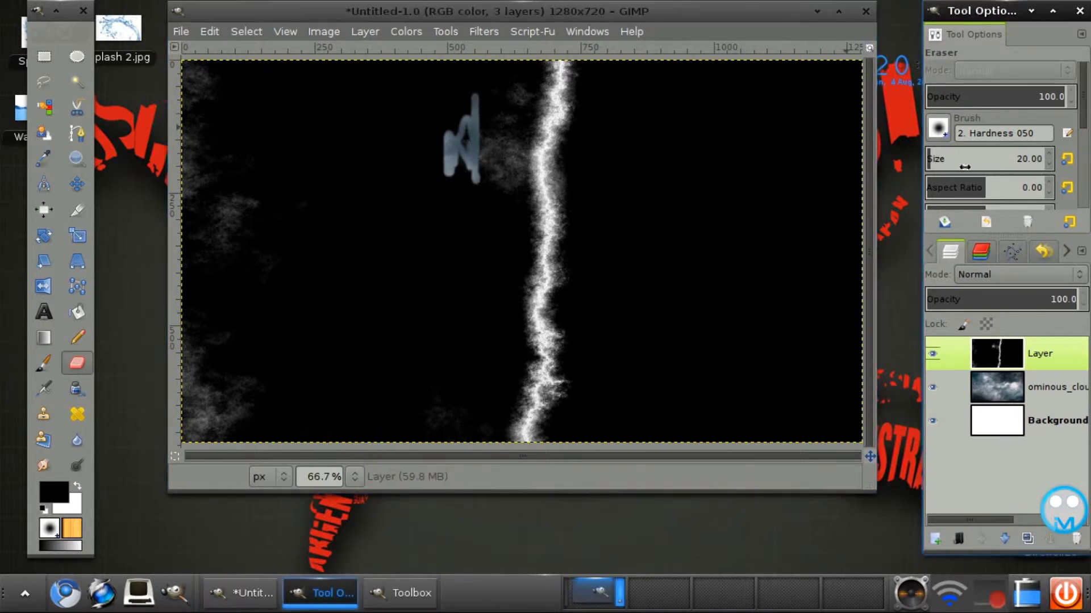
left_click_drag(964, 166, 992, 166)
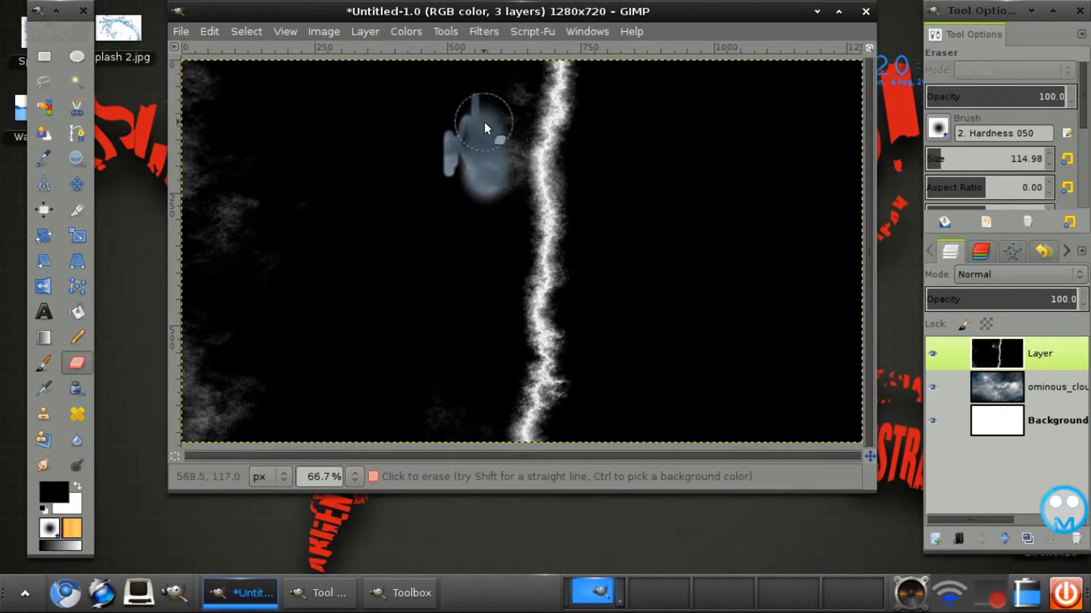
mouse_move(498, 178)
left_mouse_down()
mouse_move(508, 143)
mouse_move(512, 165)
mouse_move(514, 95)
mouse_move(427, 190)
mouse_move(395, 245)
mouse_move(369, 139)
mouse_move(310, 307)
mouse_move(313, 145)
mouse_move(248, 175)
mouse_move(216, 269)
mouse_move(239, 99)
mouse_move(217, 179)
mouse_move(202, 65)
mouse_move(195, 206)
left_mouse_up()
mouse_move(200, 347)
left_mouse_down()
mouse_move(241, 414)
mouse_move(233, 304)
mouse_move(307, 358)
mouse_move(407, 391)
mouse_move(437, 415)
mouse_move(440, 247)
mouse_move(365, 340)
mouse_move(270, 330)
mouse_move(220, 249)
mouse_move(267, 122)
mouse_move(247, 50)
mouse_move(284, 188)
mouse_move(433, 40)
mouse_move(456, 60)
mouse_move(449, 200)
mouse_move(472, 257)
mouse_move(401, 254)
mouse_move(431, 75)
mouse_move(364, 13)
left_mouse_up()
left_click(1040, 364)
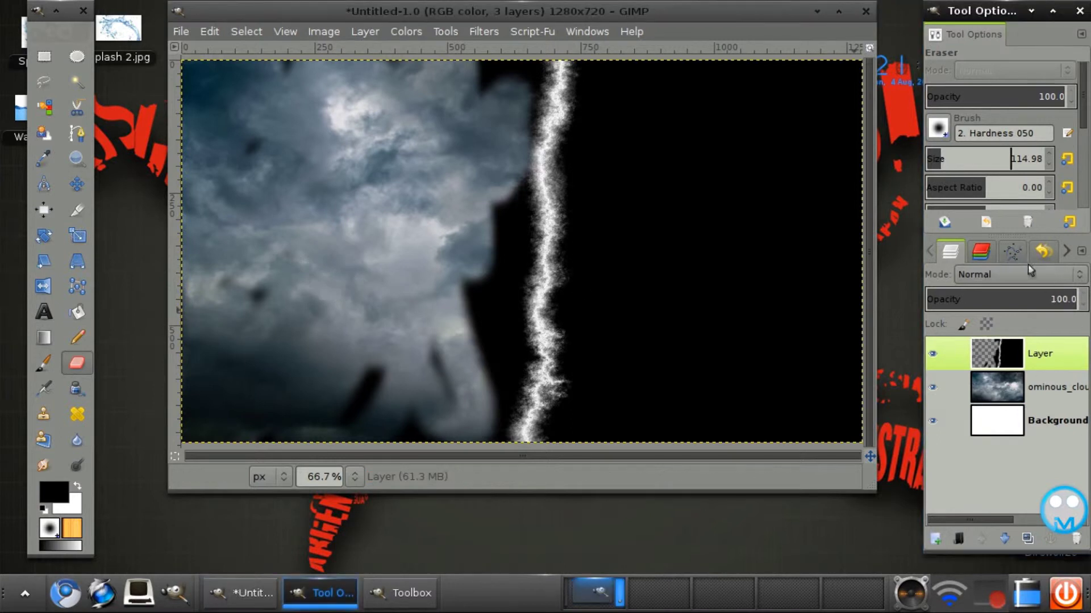
- Set the lightning layer to Screen mode and erase leftover black right of the bolt
left_click(1030, 277)
left_click(993, 369)
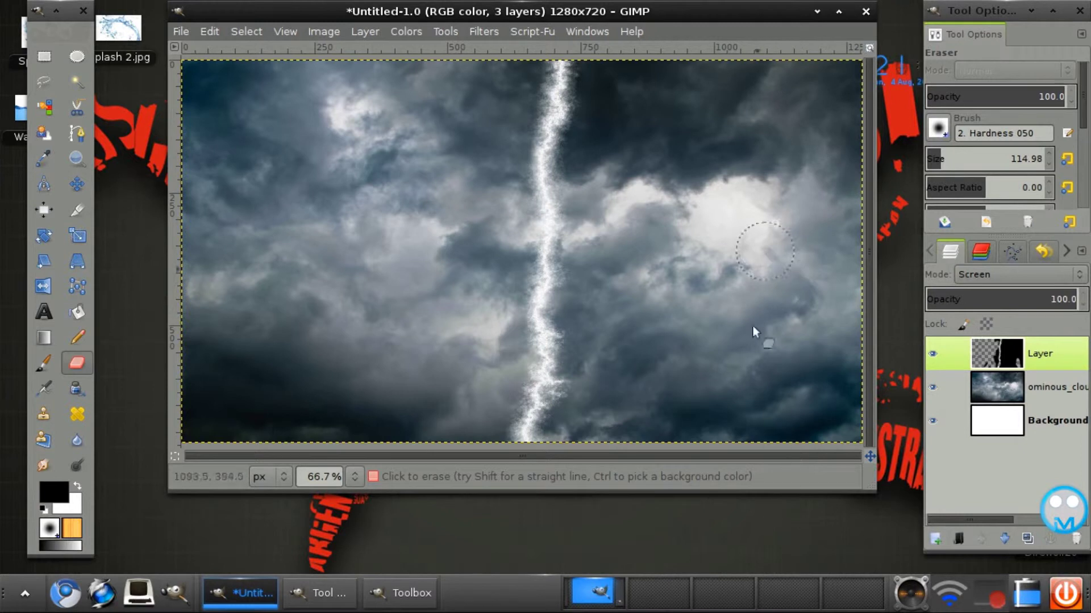
left_click_drag(754, 331, 740, 309)
left_click_drag(628, 286, 622, 290)
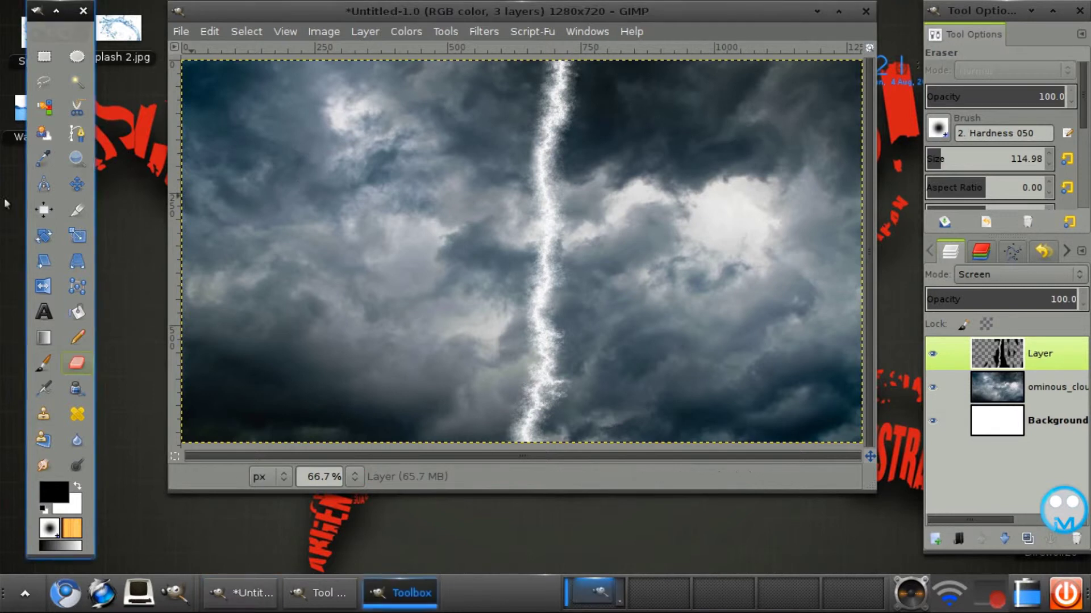
- Copy a rectangle around the bolt's middle section and paste it as a new layer
left_click(44, 56)
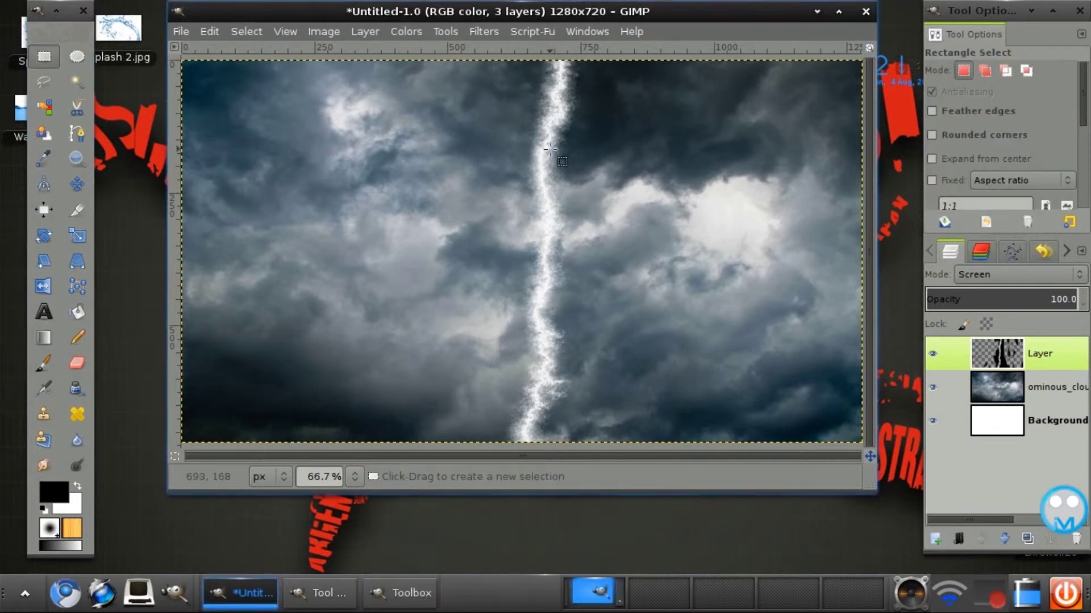
left_click_drag(512, 139, 612, 360)
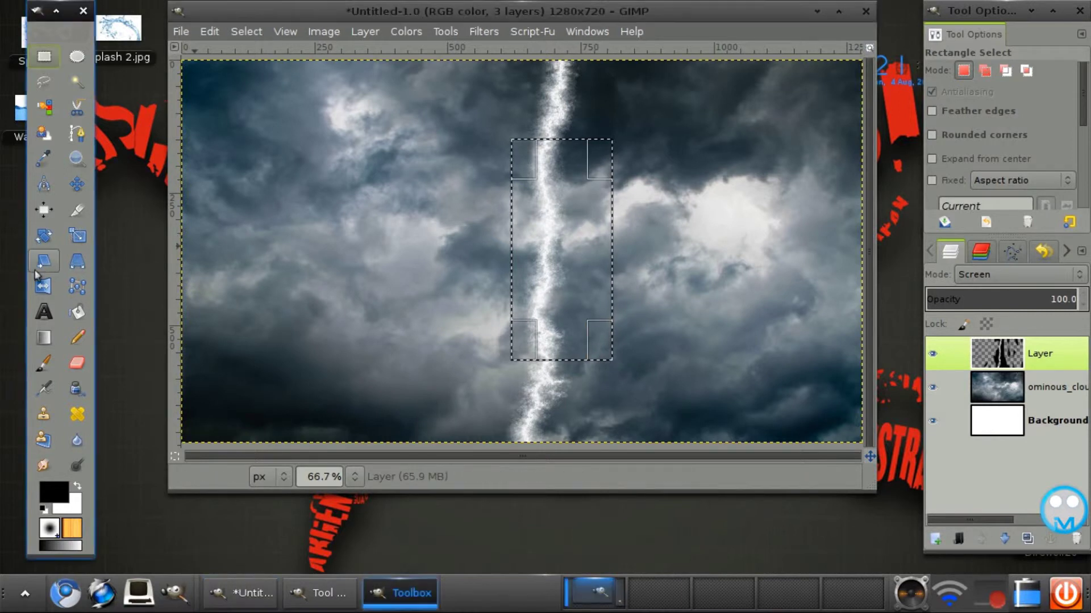
key("ctrl+c")
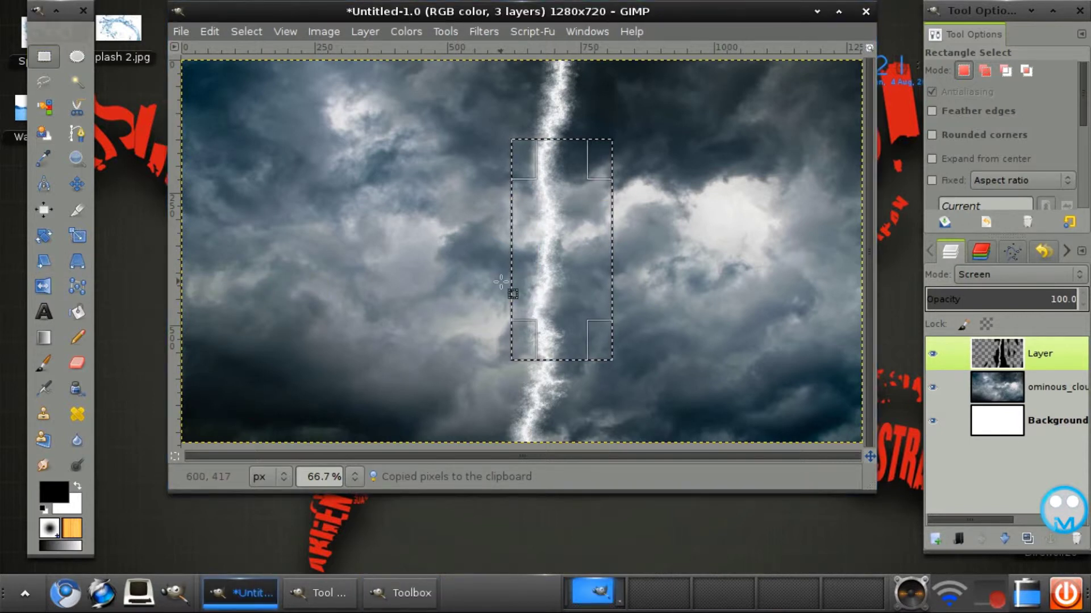
key("ctrl+v")
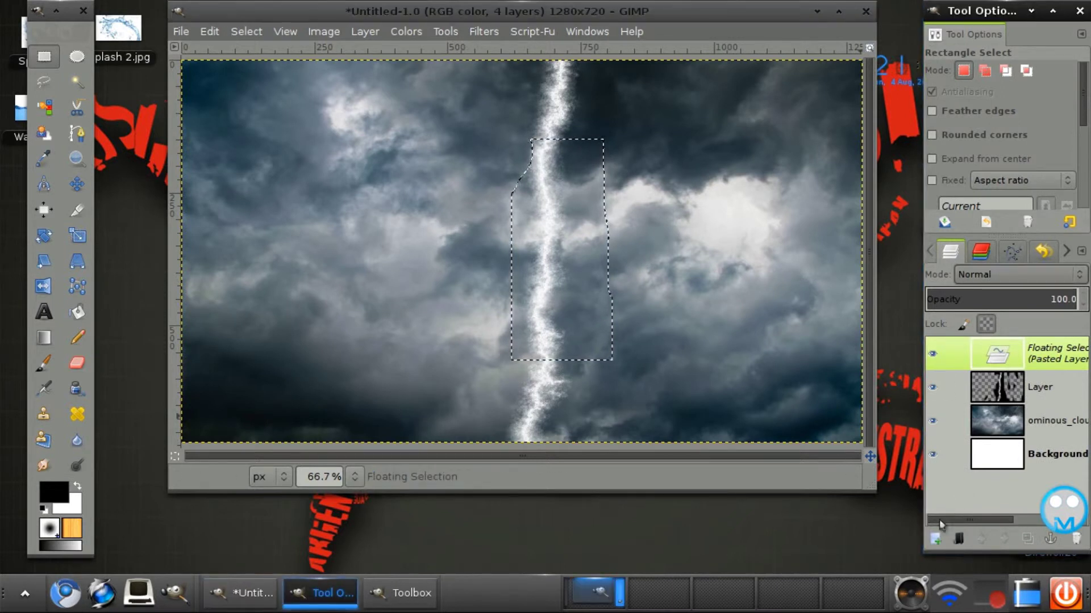
left_click(935, 538)
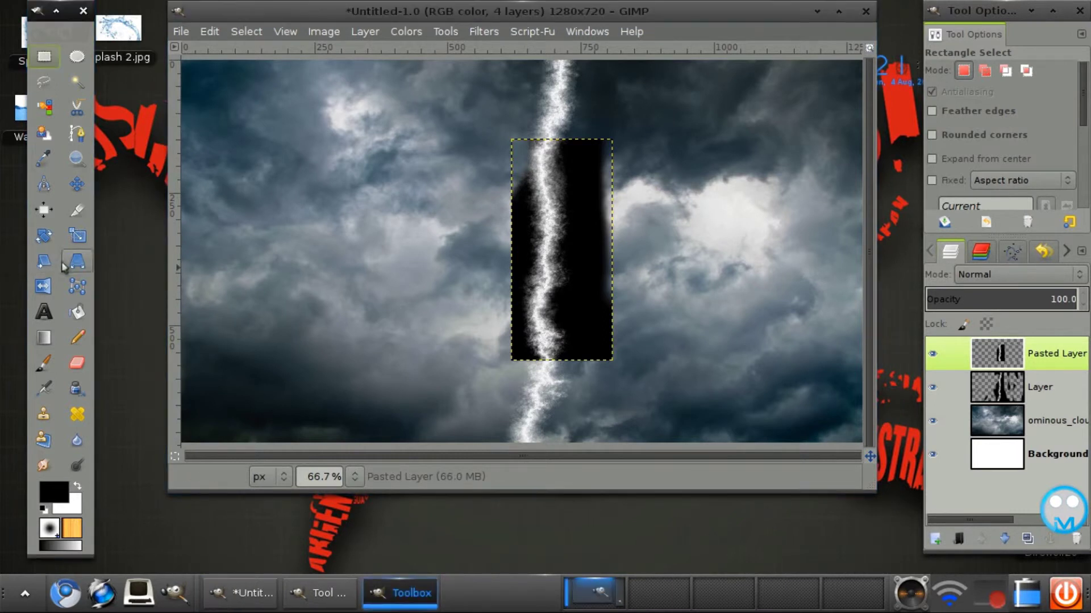
- Rotate the pasted bolt piece about -53° and move it down-right to form a branch
left_click(44, 236)
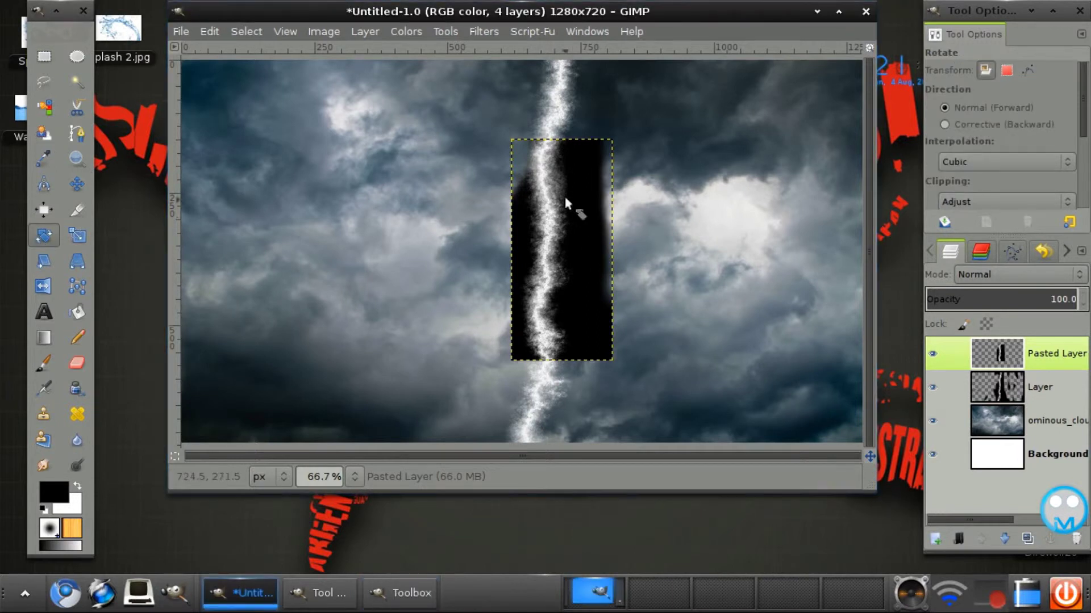
left_click_drag(525, 181, 347, 226)
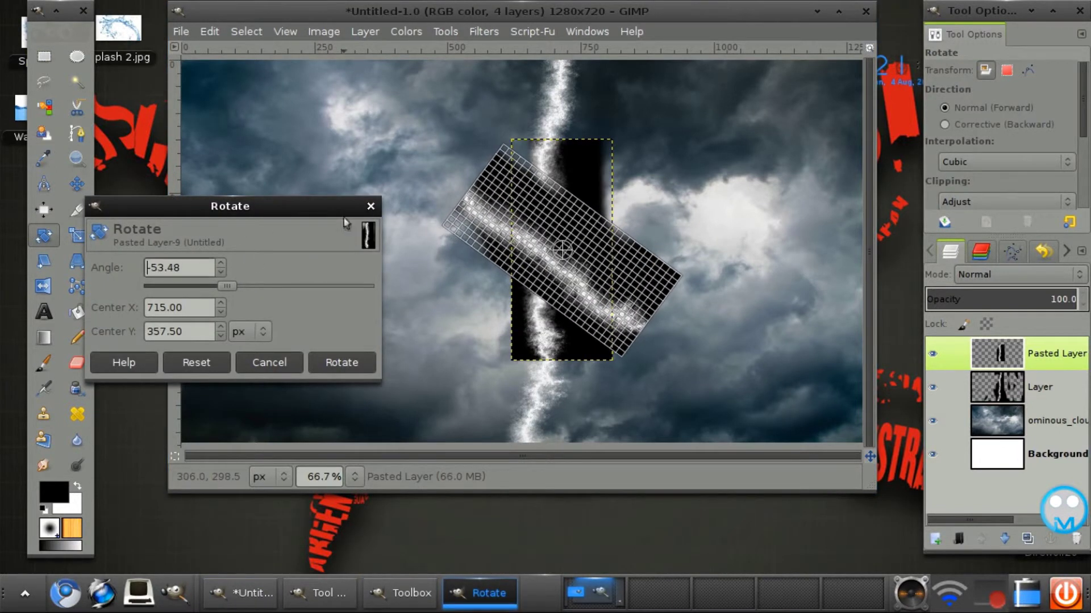
left_click(341, 363)
left_click(77, 184)
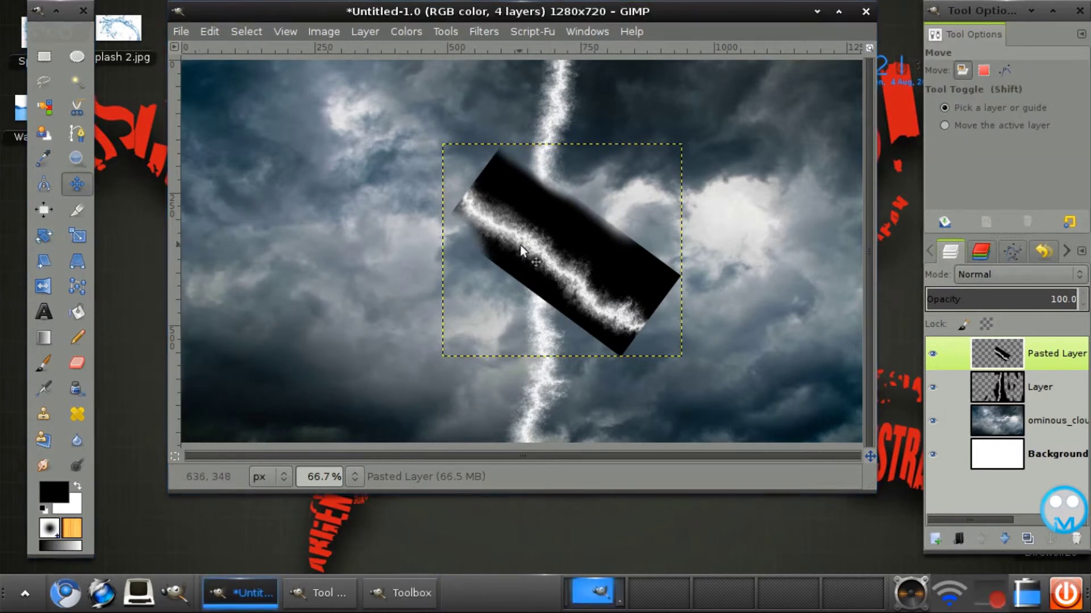
left_click_drag(523, 250, 590, 363)
- Set the branch to Screen, merge it down, and keep the lightning layer in Screen mode
left_click(991, 275)
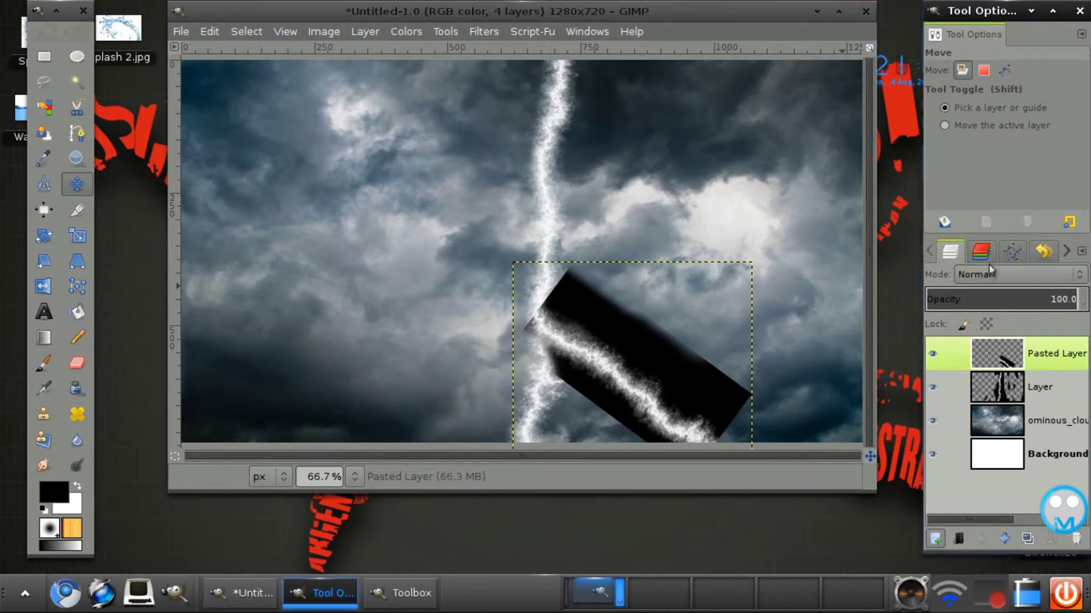
left_click(1016, 366)
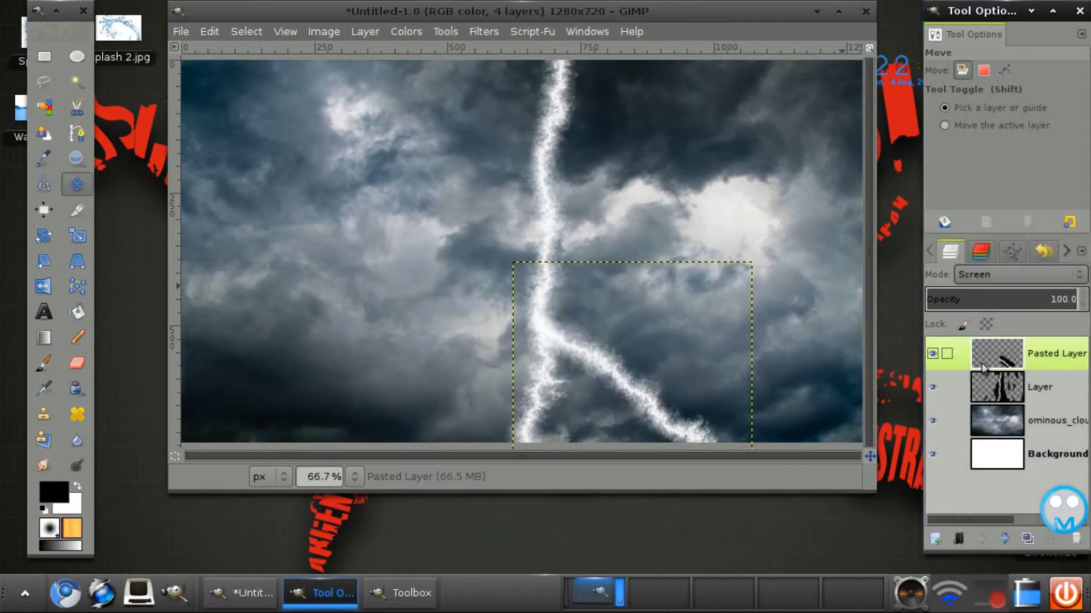
right_click(1021, 365)
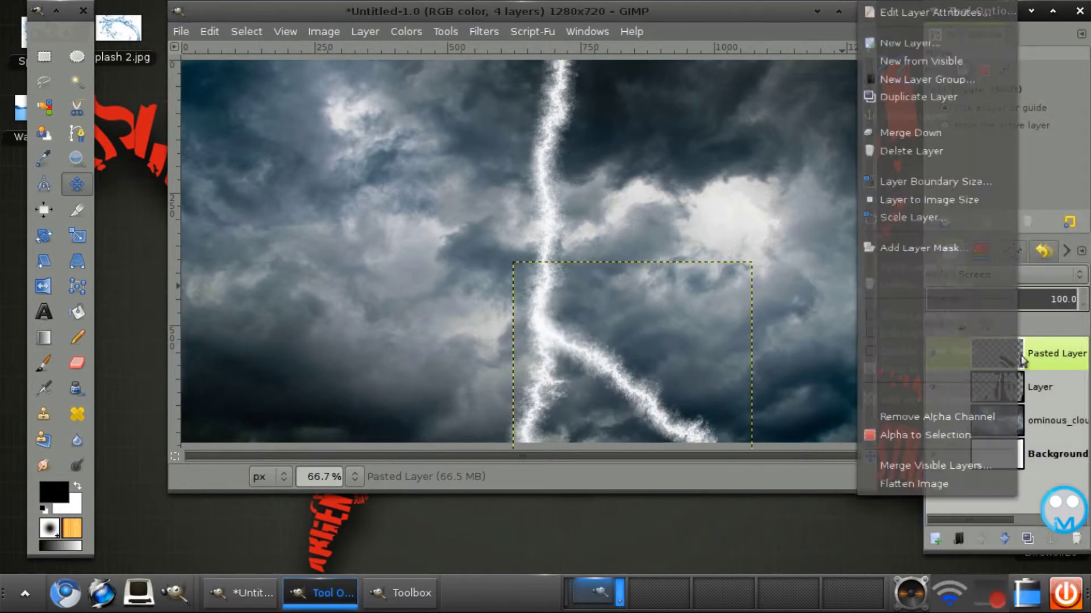
left_click(943, 133)
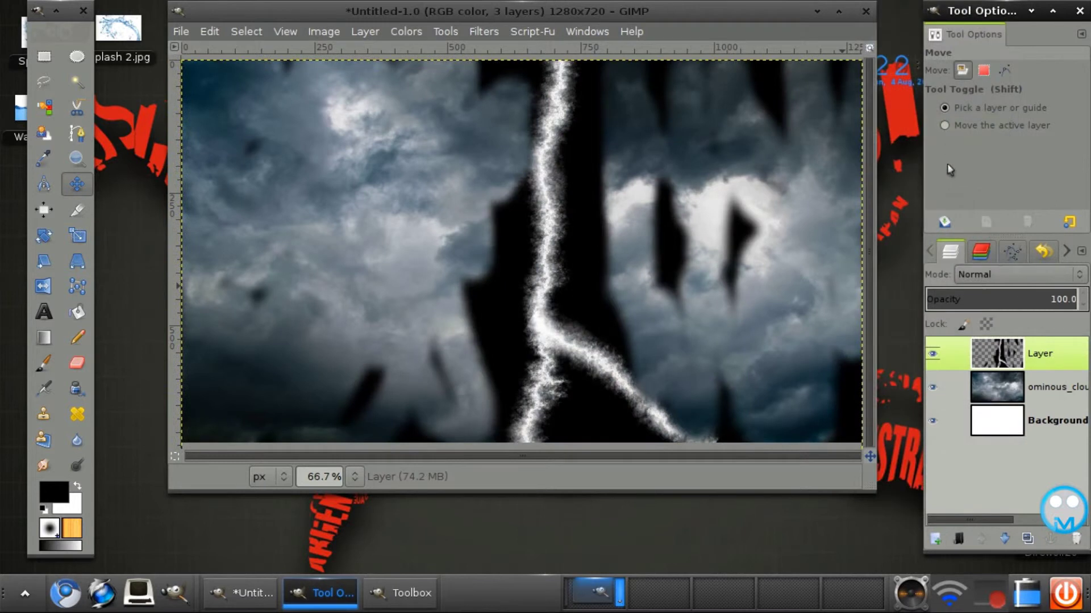
left_click(977, 273)
left_click(984, 364)
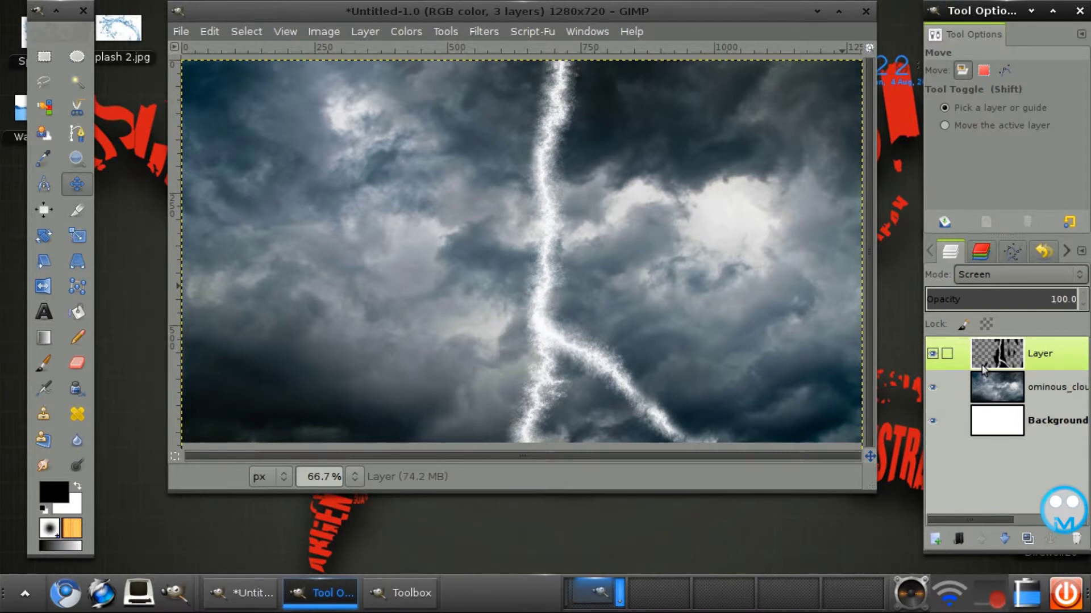
left_click(424, 123)
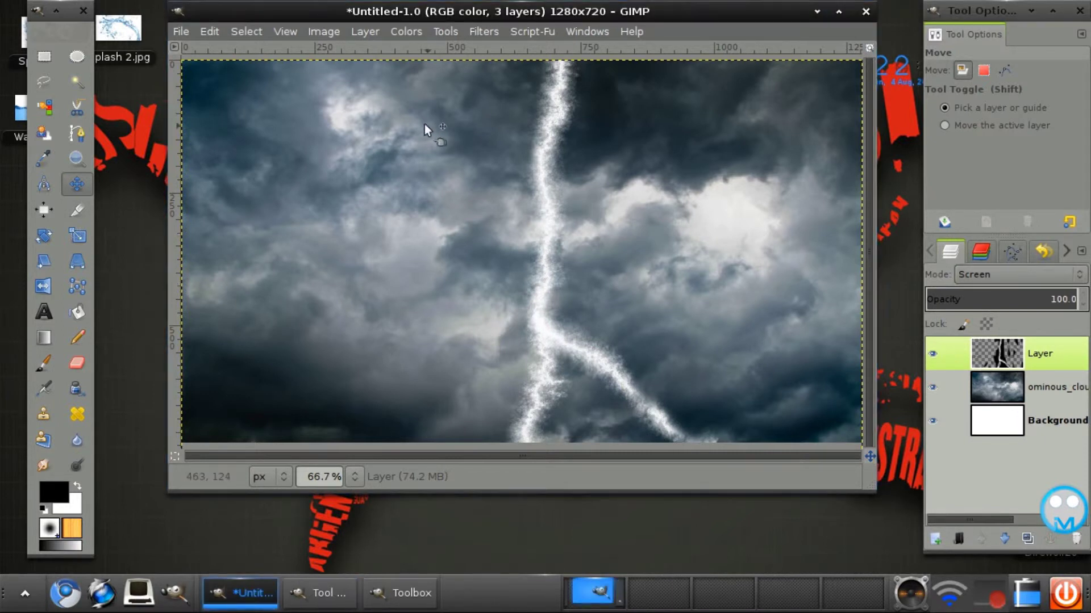
- Colorize the white lightning layer with hue 292, saturation 100 and lightness -11
left_click(396, 34)
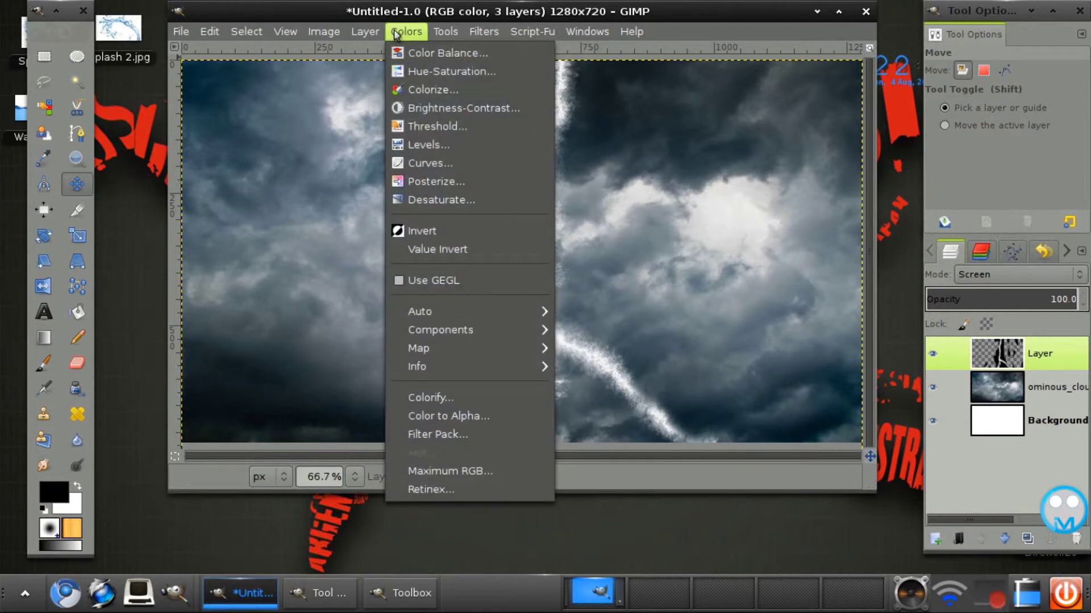
left_click(427, 91)
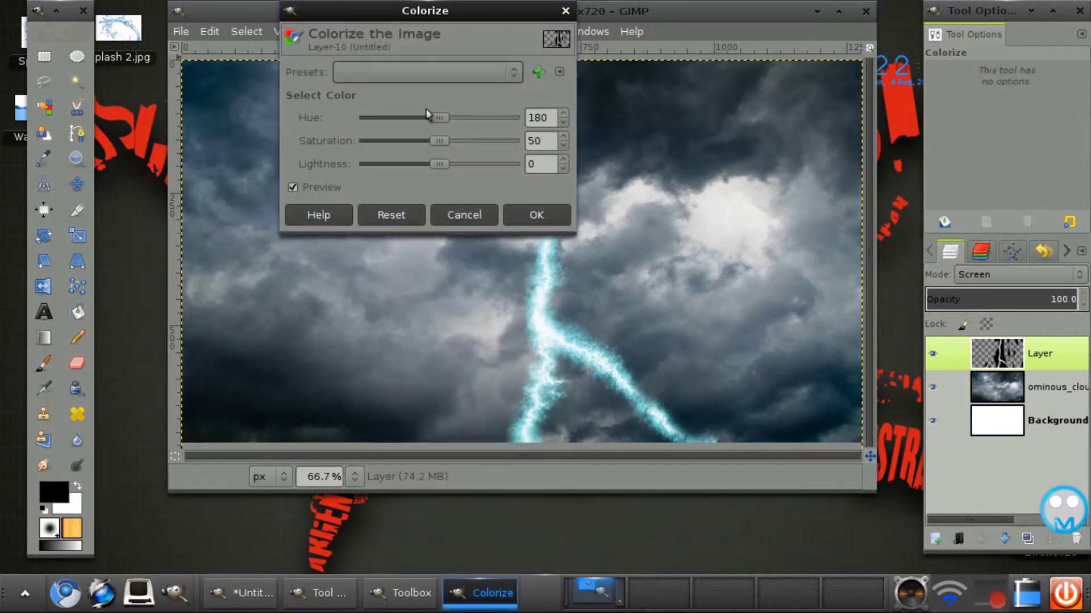
left_click_drag(442, 120, 514, 159)
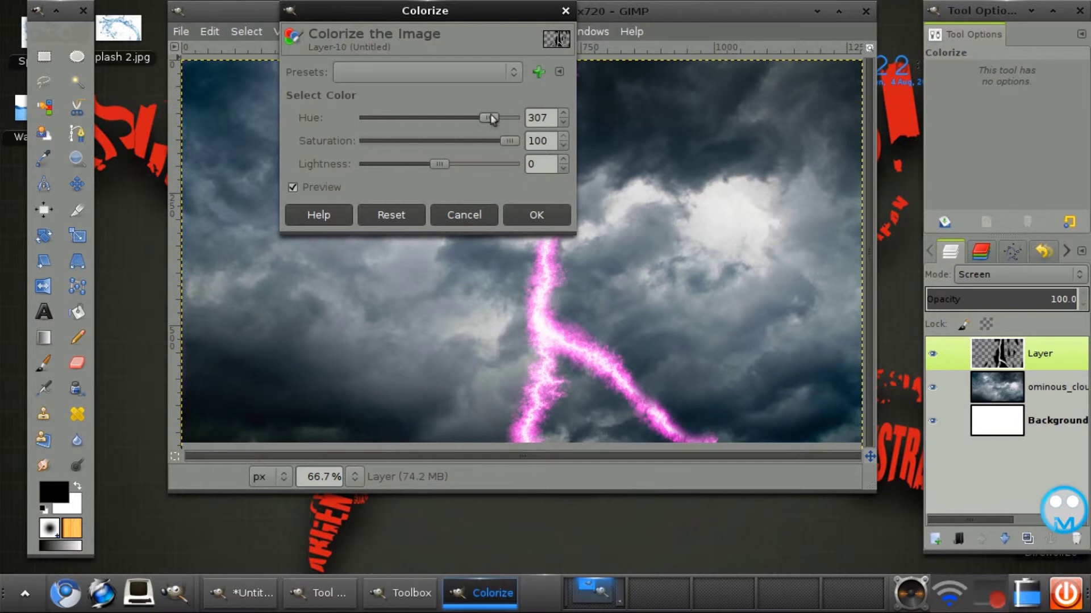
mouse_move(492, 119)
left_mouse_down()
mouse_move(503, 119)
mouse_move(484, 118)
left_mouse_up()
mouse_move(439, 163)
left_mouse_down()
mouse_move(457, 166)
mouse_move(429, 166)
left_mouse_up()
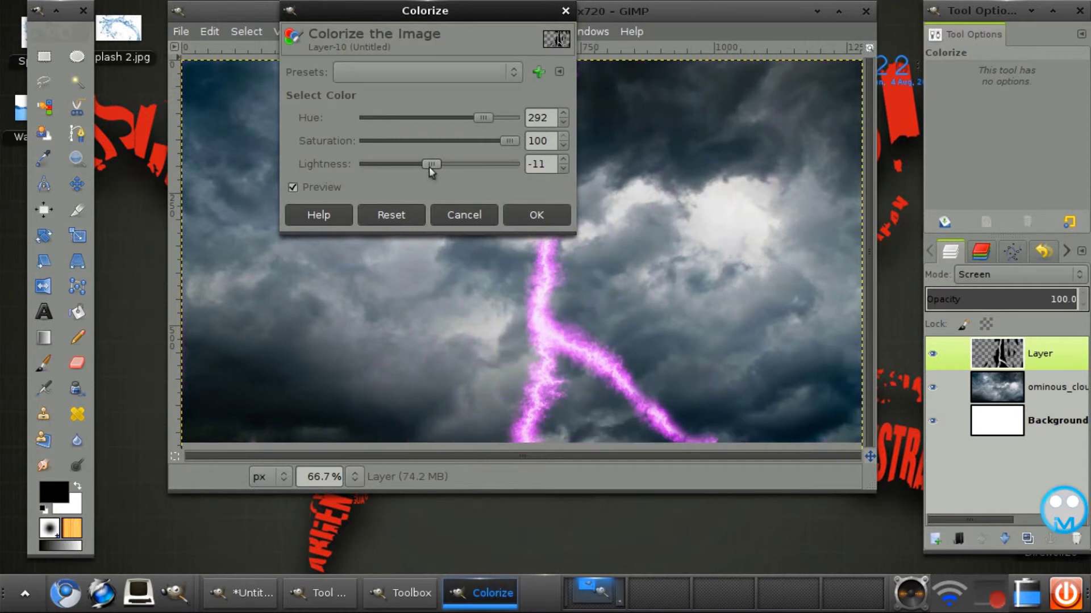
left_click(524, 217)
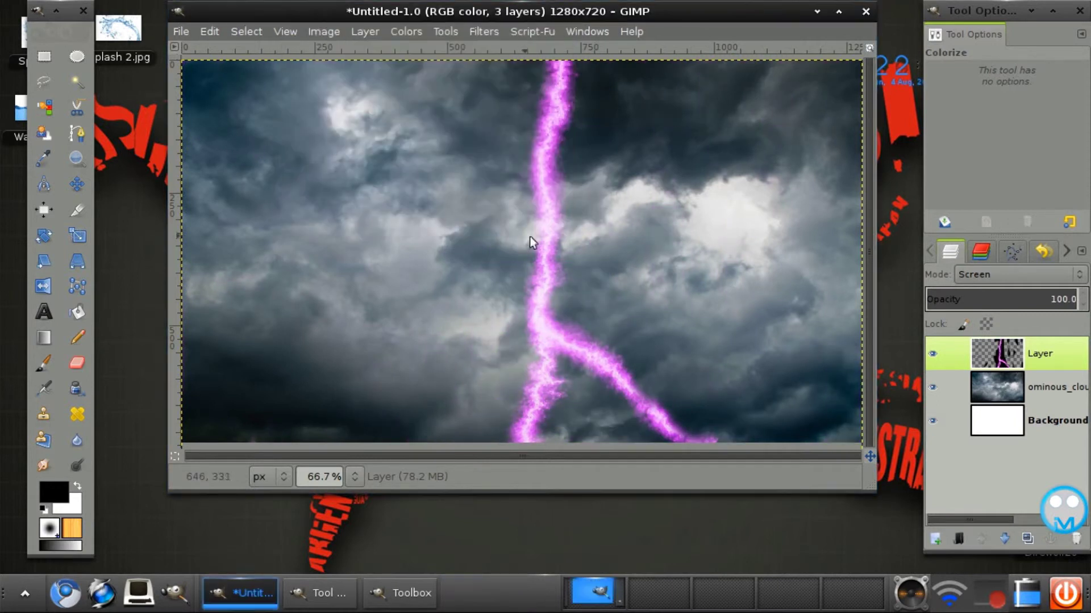
- Duplicate the ominous_clouds layer and raise the copy above the lightning layer
left_click(991, 396)
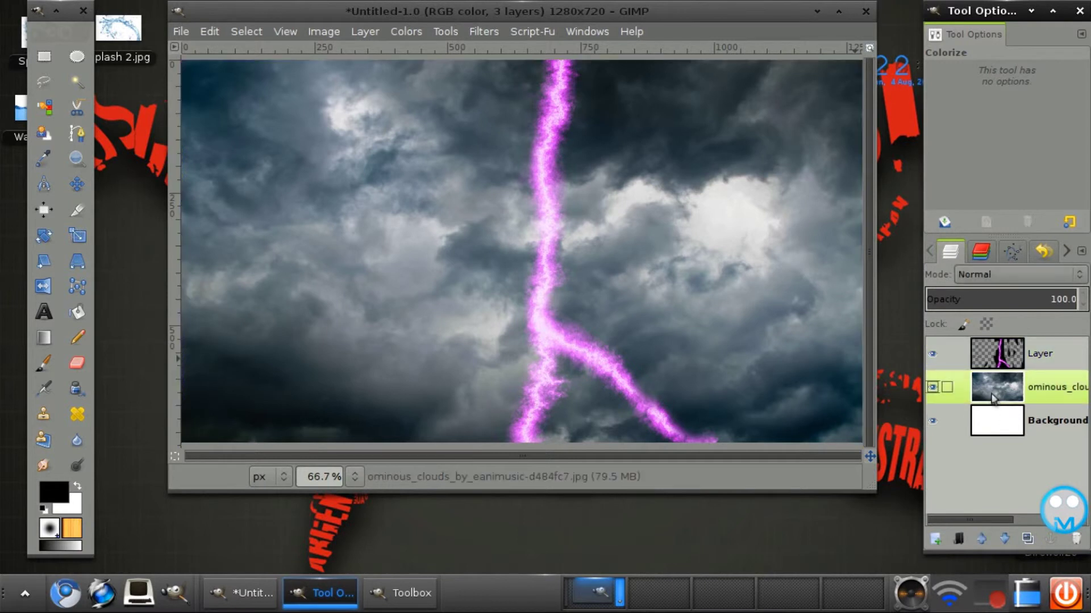
left_click(1028, 540)
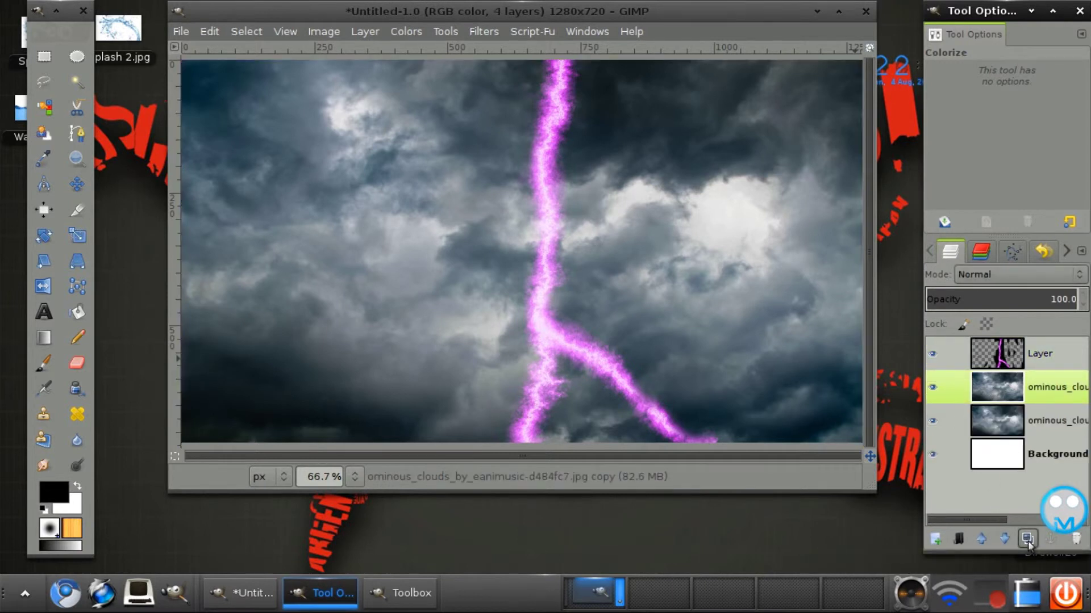
left_click(980, 541)
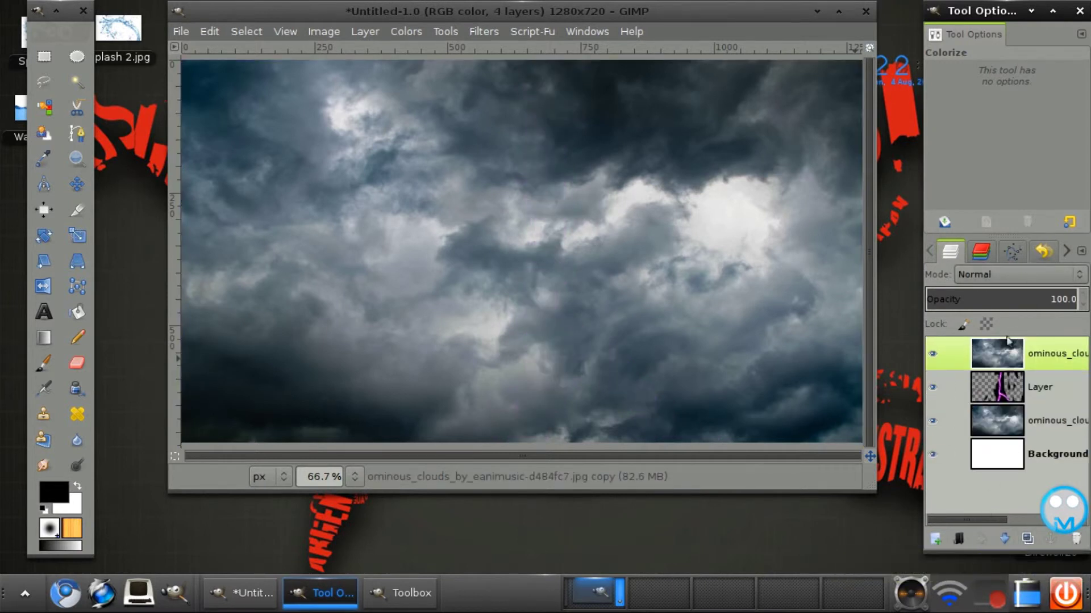
left_click(1008, 391)
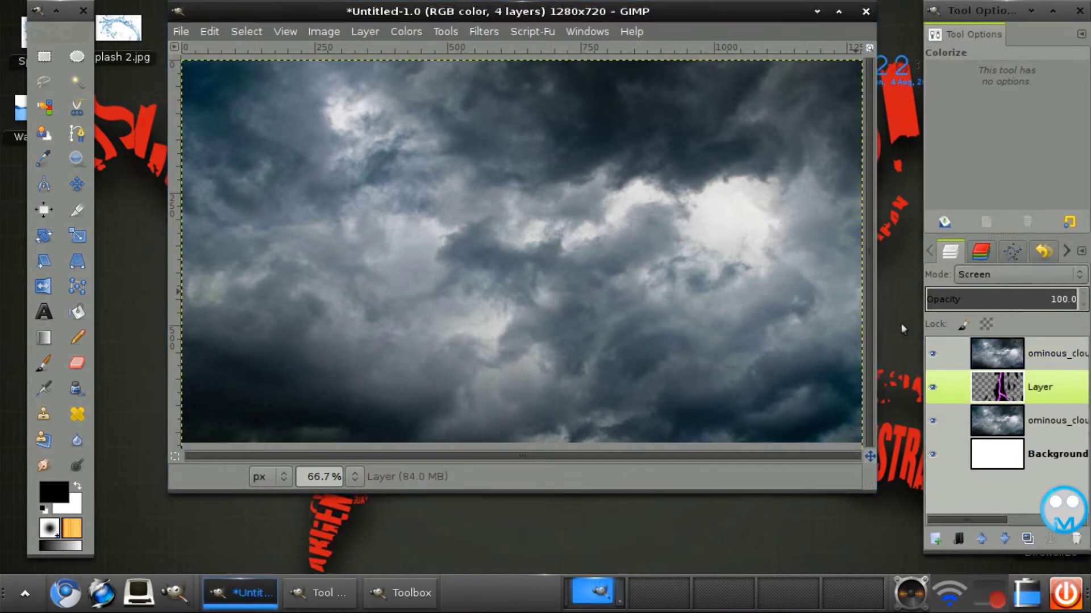
left_click(1017, 353)
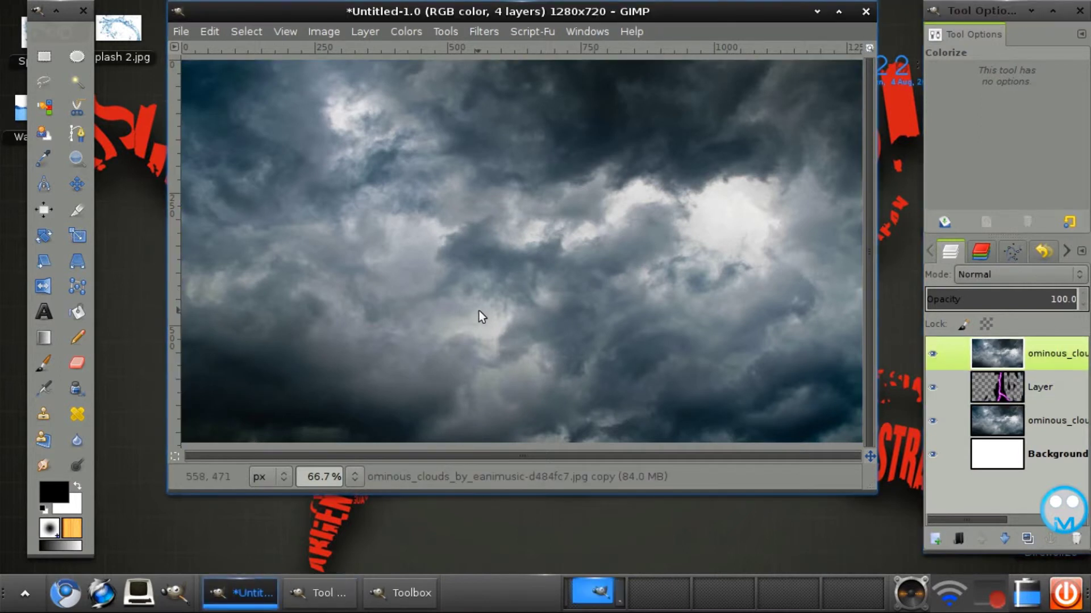
- Erase the cloud copy along the bolt's base, trunk and branch so the purple lightning shows
left_click(78, 364)
mouse_move(608, 359)
left_mouse_down()
mouse_move(660, 430)
mouse_move(553, 448)
mouse_move(551, 358)
left_mouse_up()
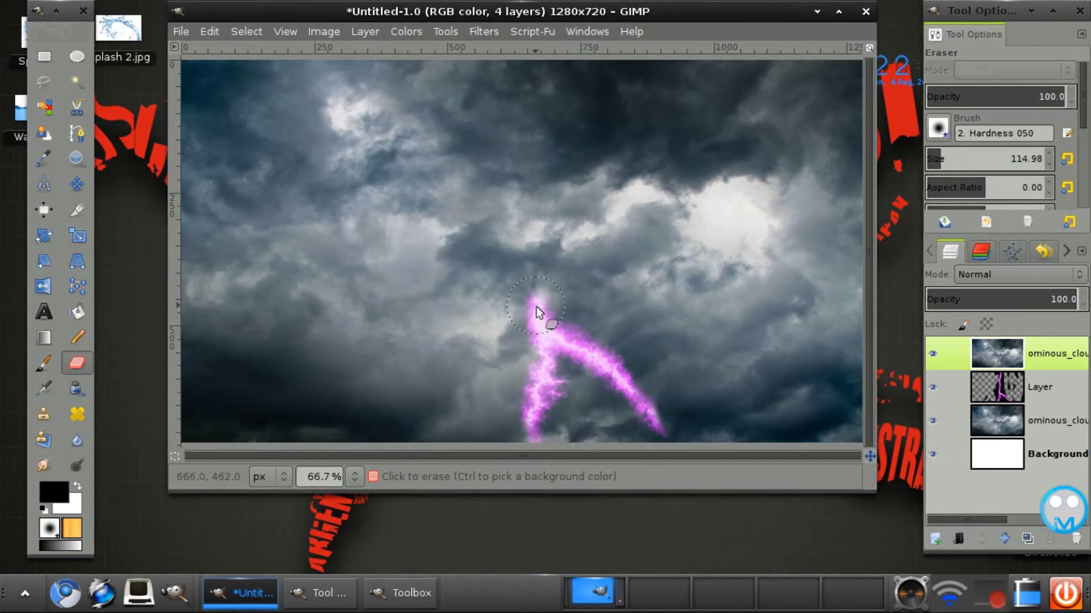
mouse_move(536, 307)
left_mouse_down()
mouse_move(514, 381)
mouse_move(580, 347)
left_mouse_up()
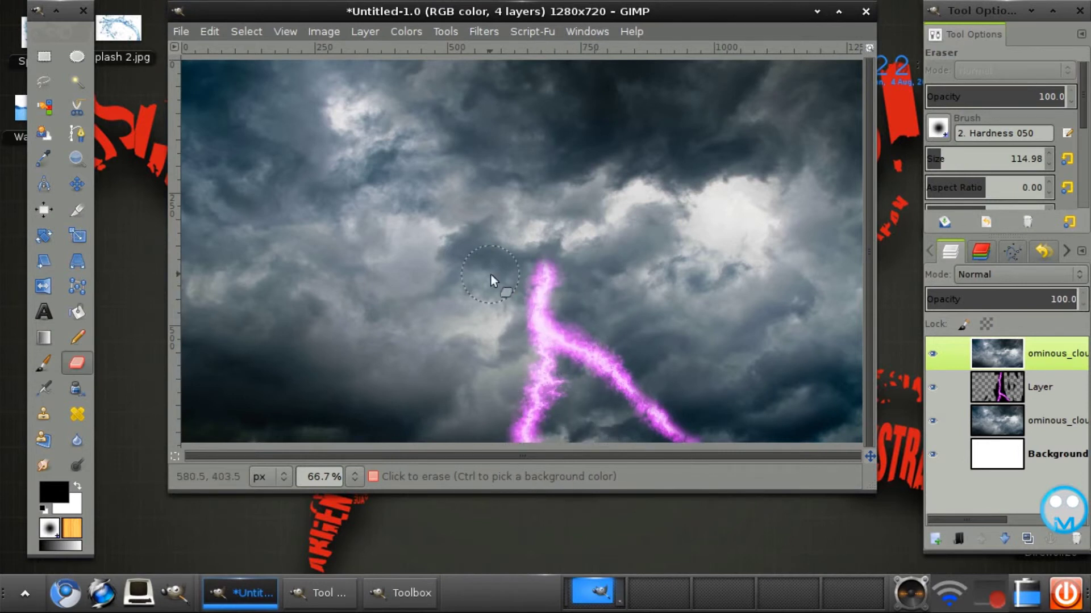
mouse_move(523, 217)
left_mouse_down()
mouse_move(574, 157)
mouse_move(541, 267)
mouse_move(554, 106)
left_mouse_up()
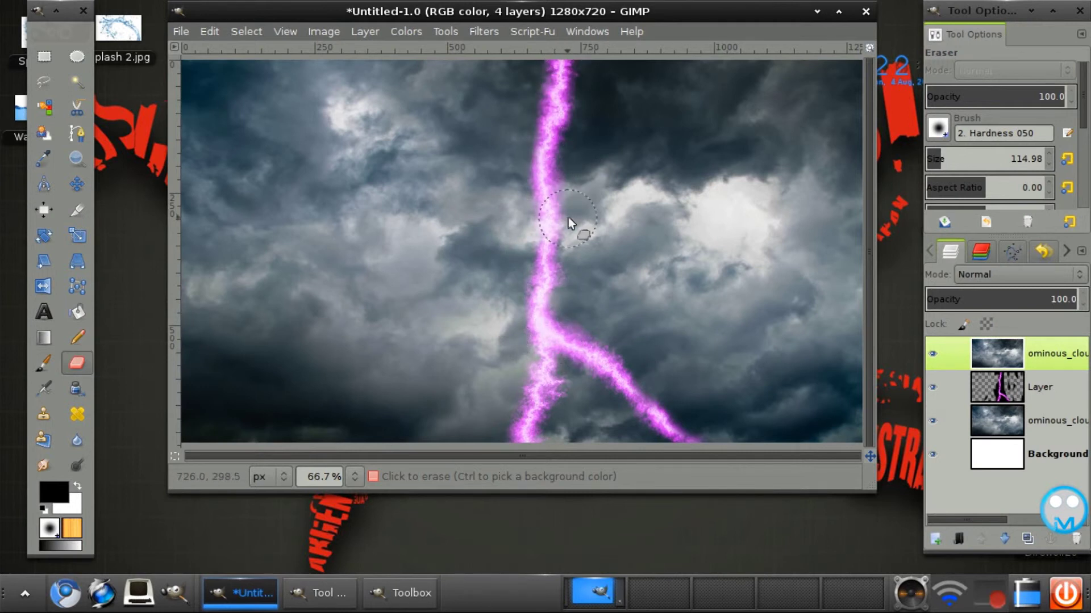
left_click(1040, 387)
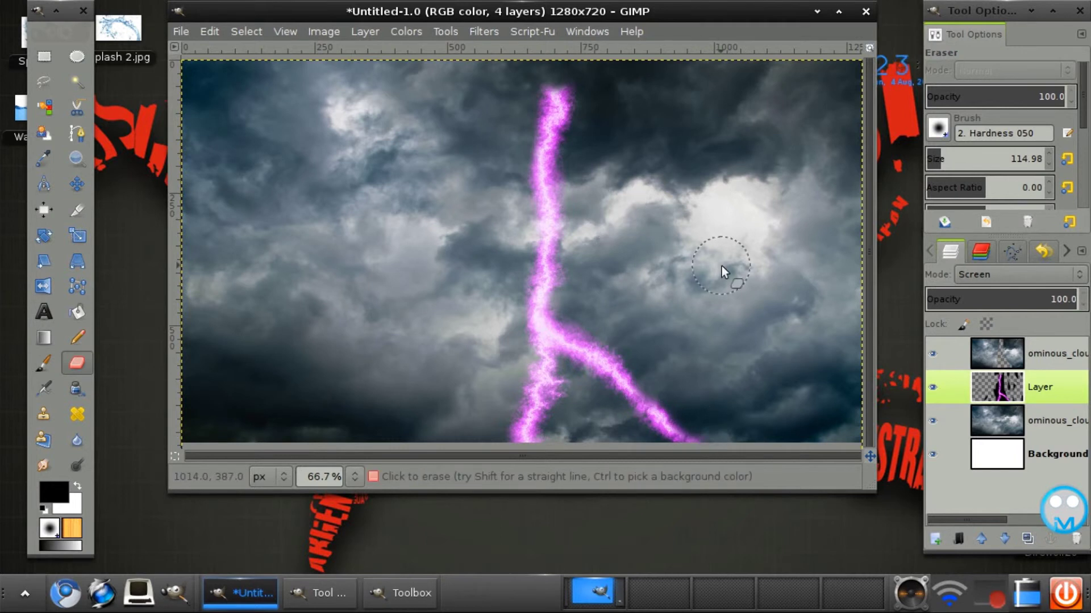
- Reposition the lightning layer with the Move tool, undoing an accidental cloud-layer shift
left_click(77, 183)
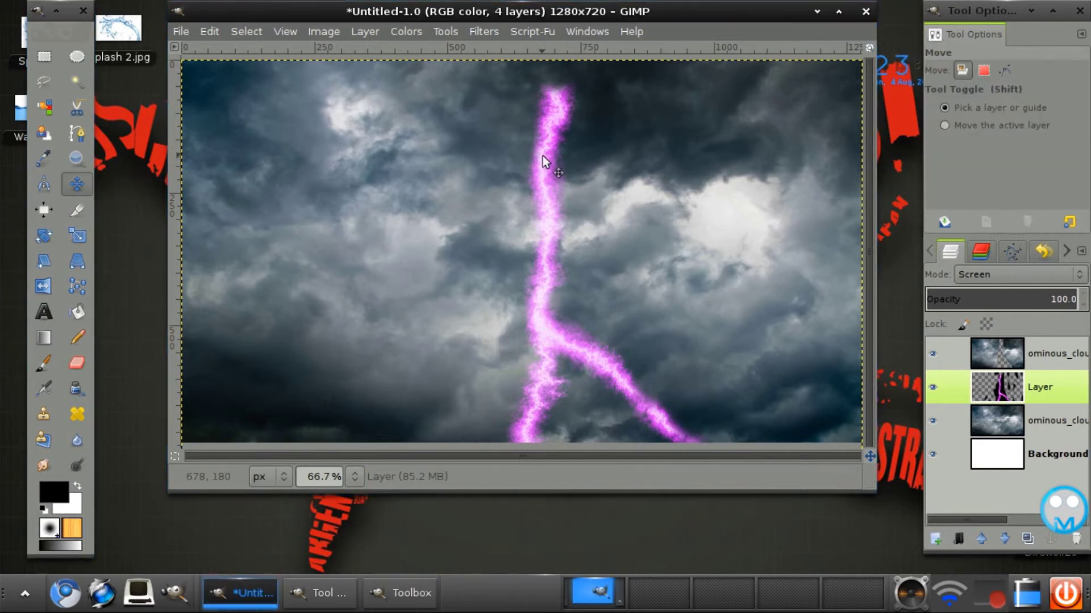
left_click_drag(543, 156, 605, 219)
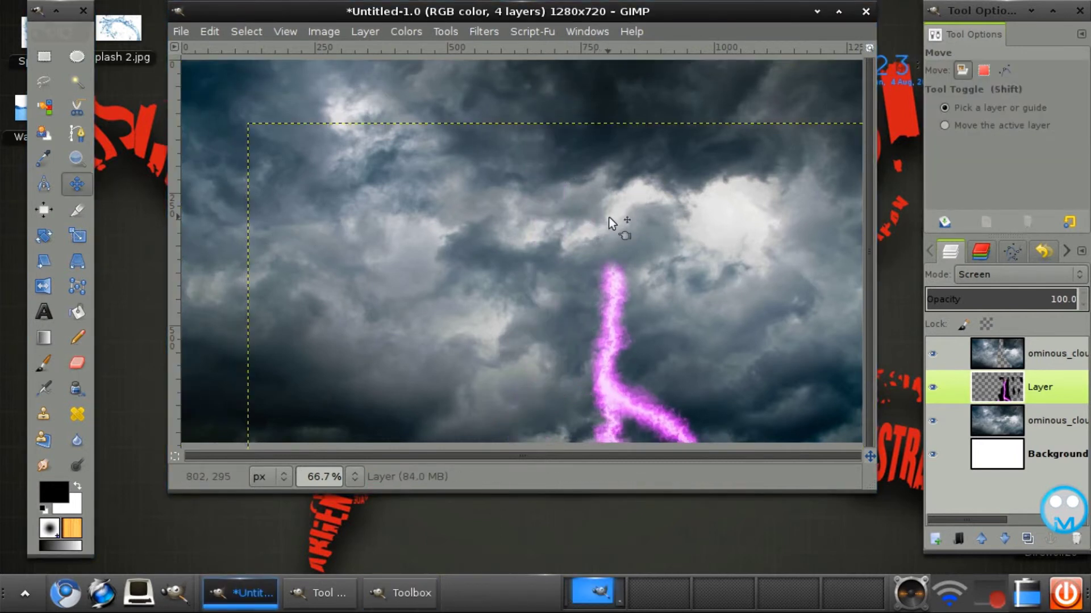
left_click(619, 266)
left_click_drag(620, 266, 618, 199)
left_click(618, 202)
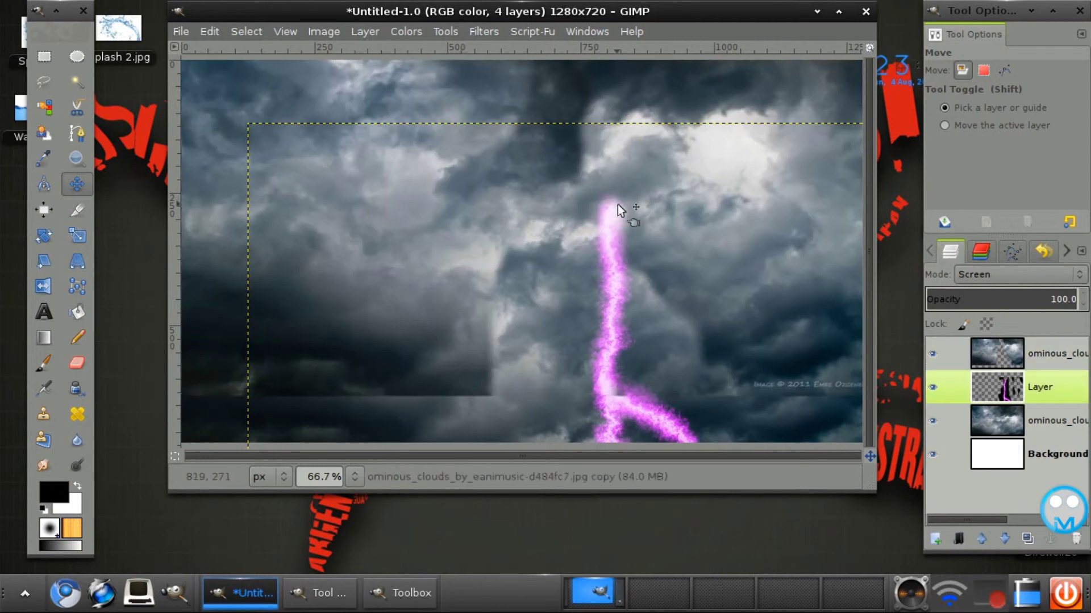
key("ctrl+z")
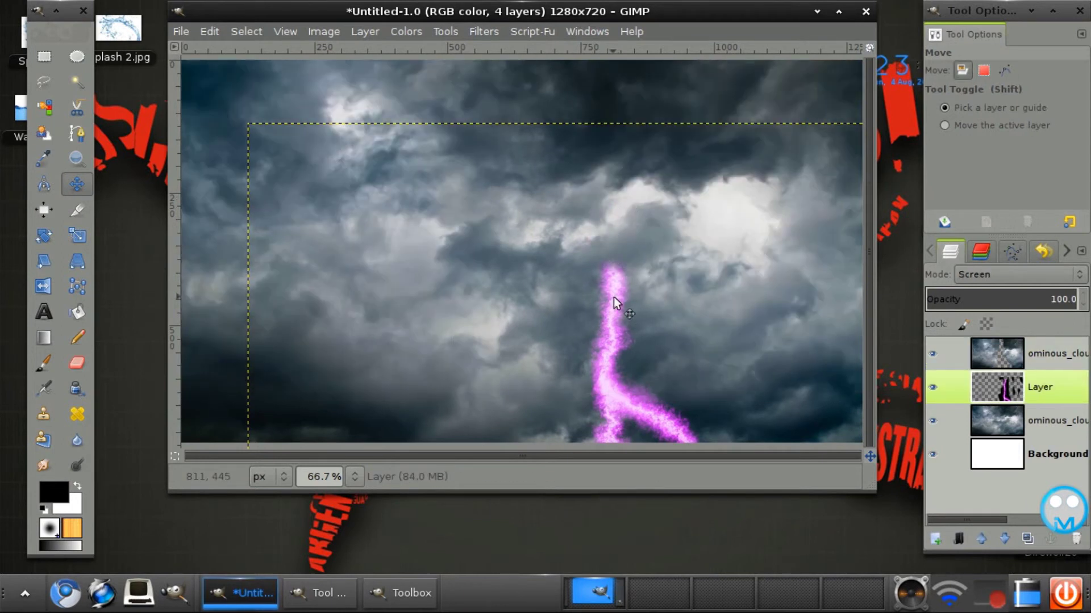
left_click_drag(608, 312, 556, 321)
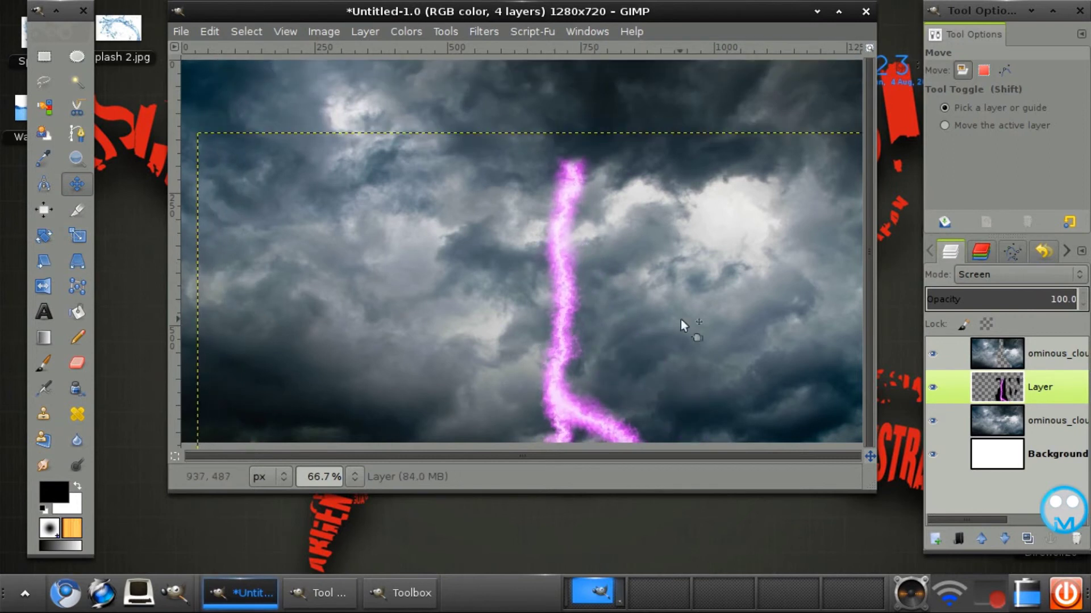
- Nudge the purple bolt a few pixels so it rises beneath the central erased cloud copy
left_click(1000, 354)
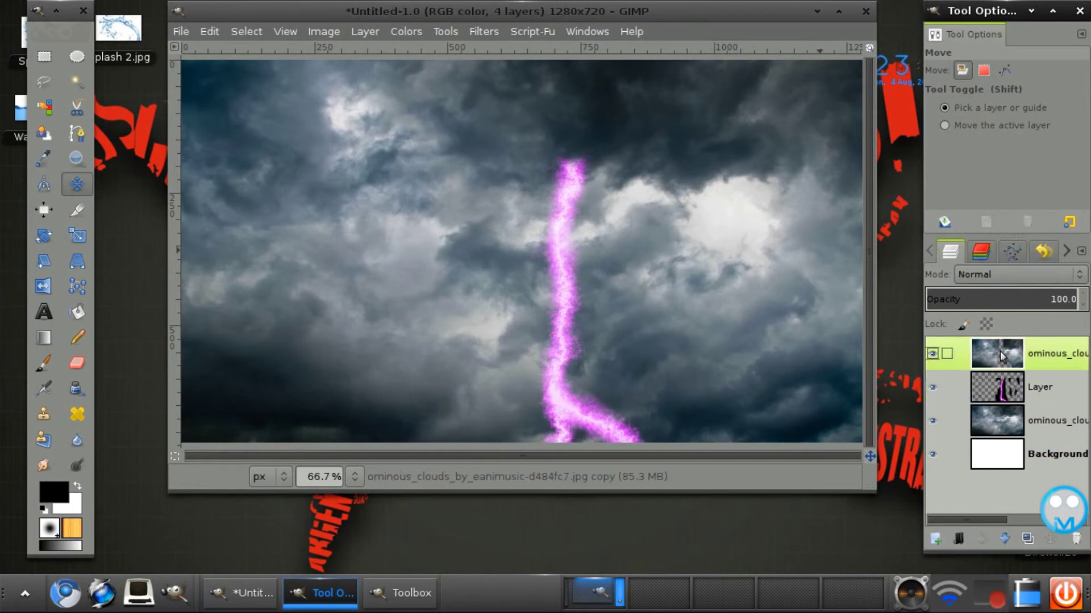
left_click(1018, 423)
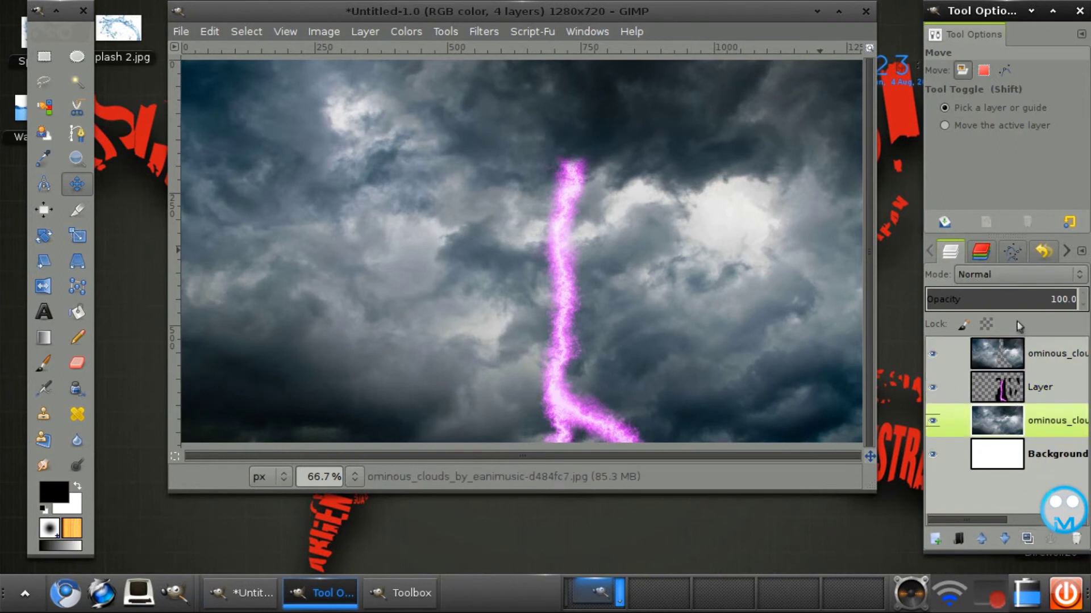
left_click(1003, 351)
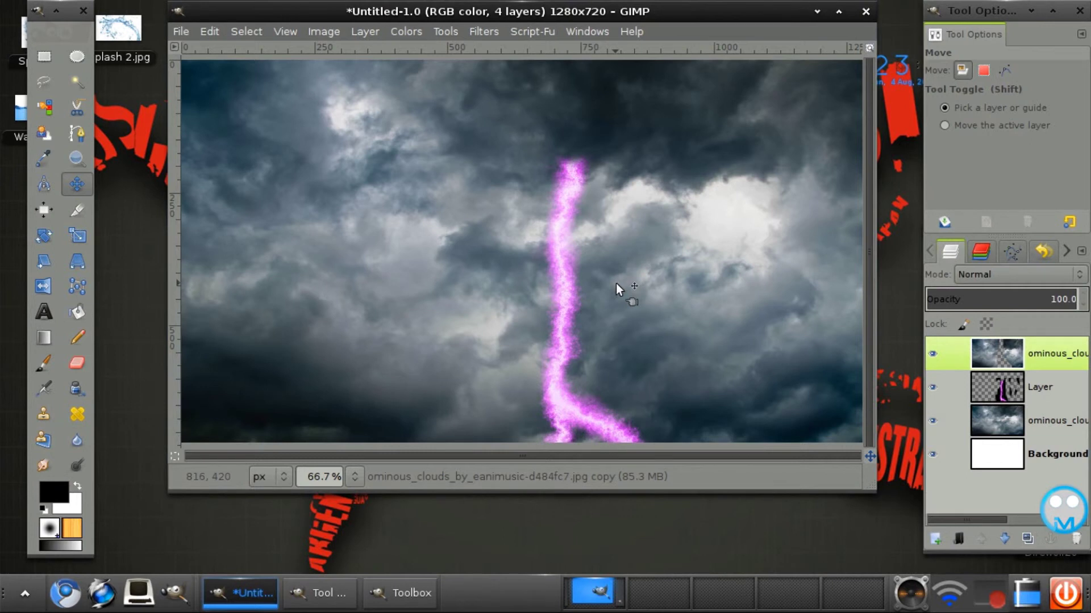
mouse_move(570, 281)
left_mouse_down()
mouse_move(574, 182)
mouse_move(578, 248)
mouse_move(599, 287)
mouse_move(576, 284)
left_mouse_up()
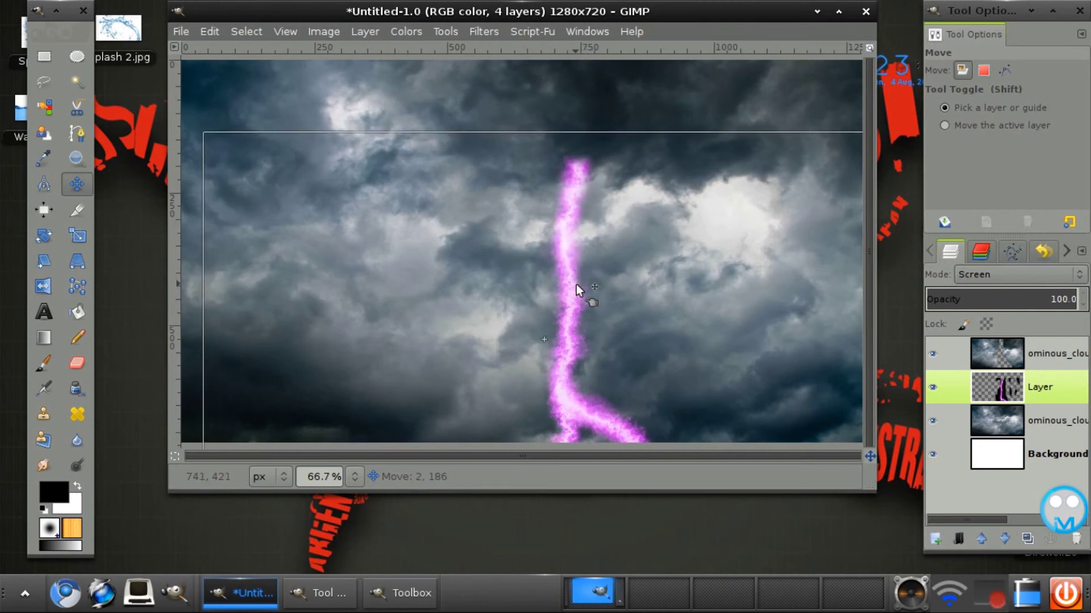
left_click(576, 284)
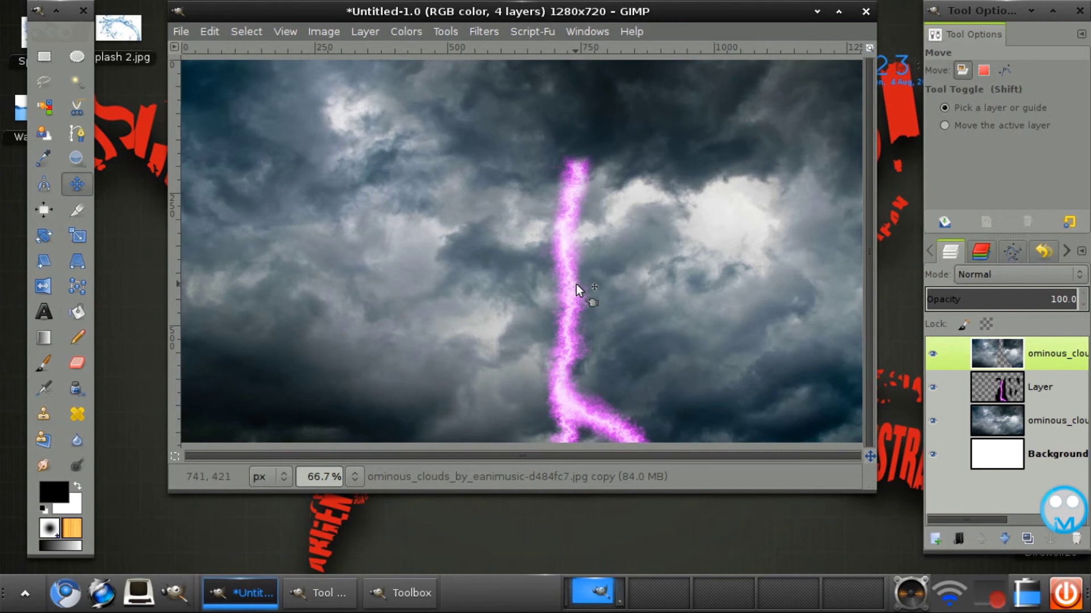